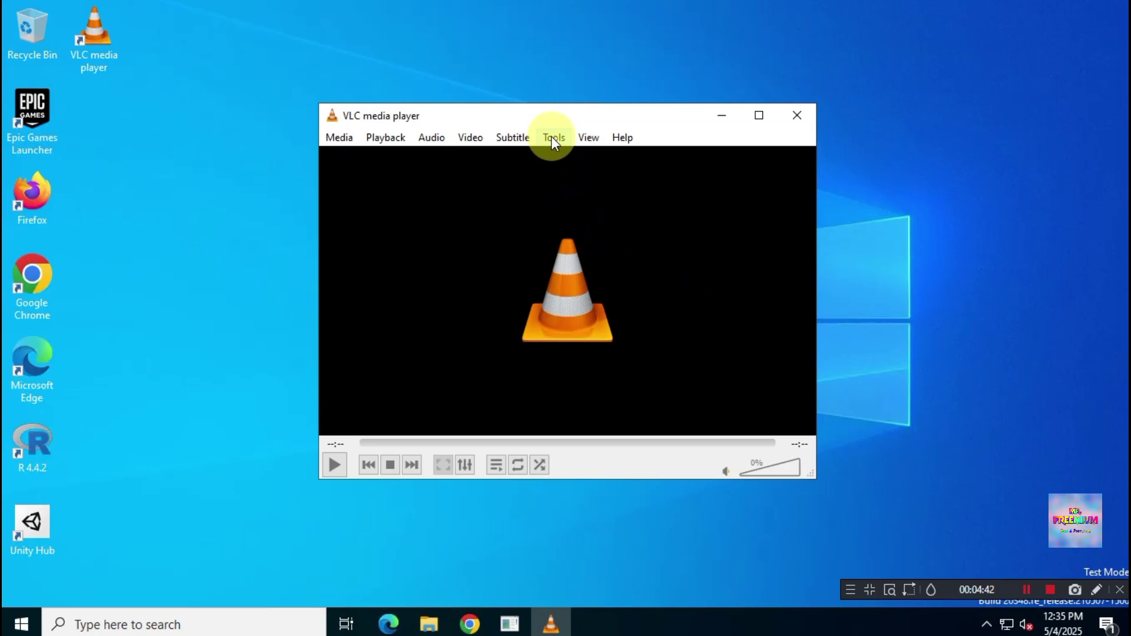
# Step: Open VLC's Preferences window
pyautogui.click(551, 136)
pyautogui.click(670, 329)
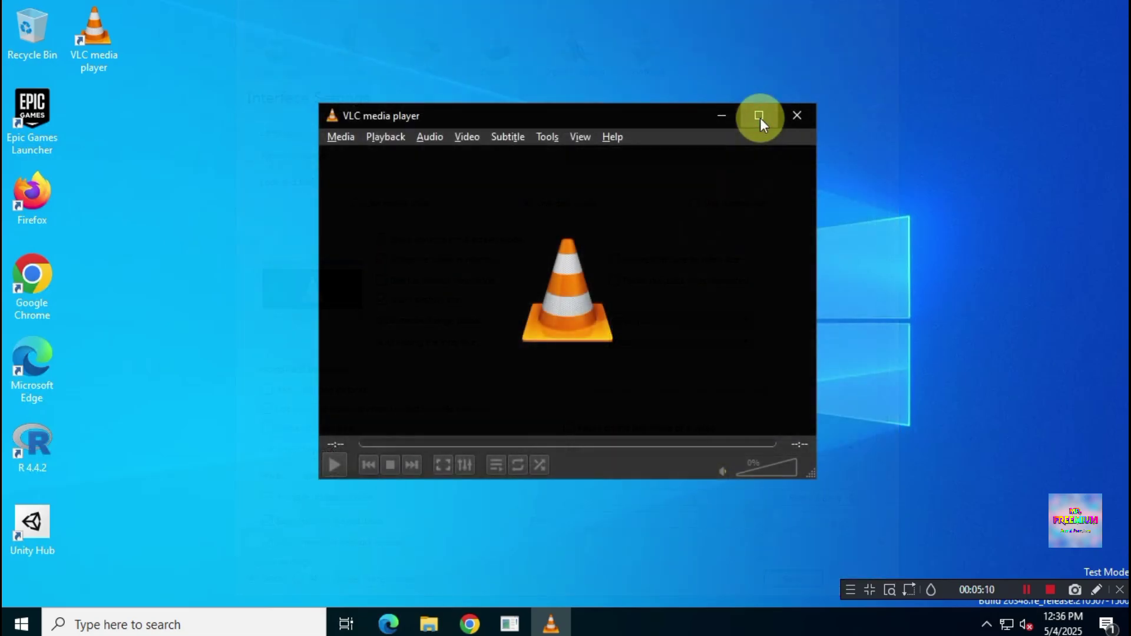
# Step: Maximize the VLC window and open its About information
pyautogui.click(759, 118)
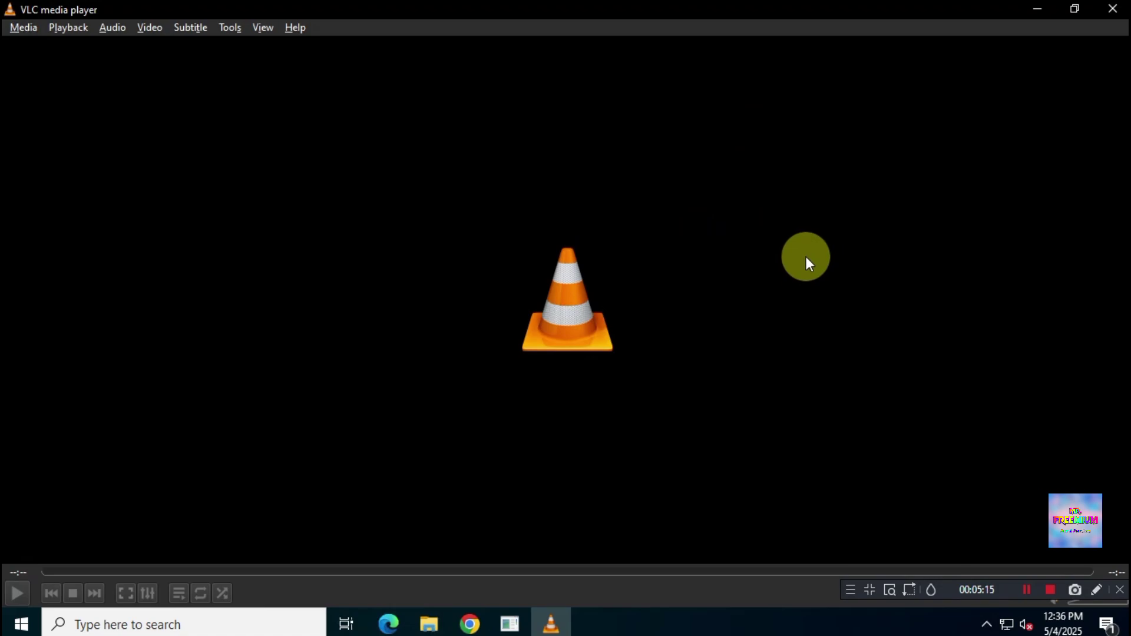
pyautogui.click(296, 27)
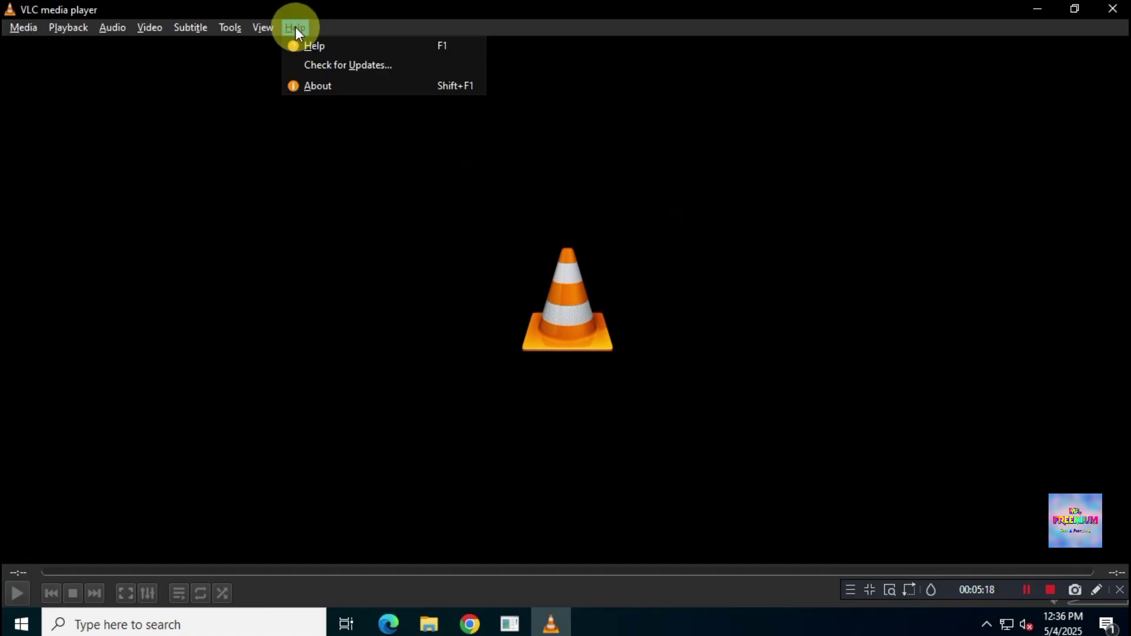
pyautogui.click(379, 89)
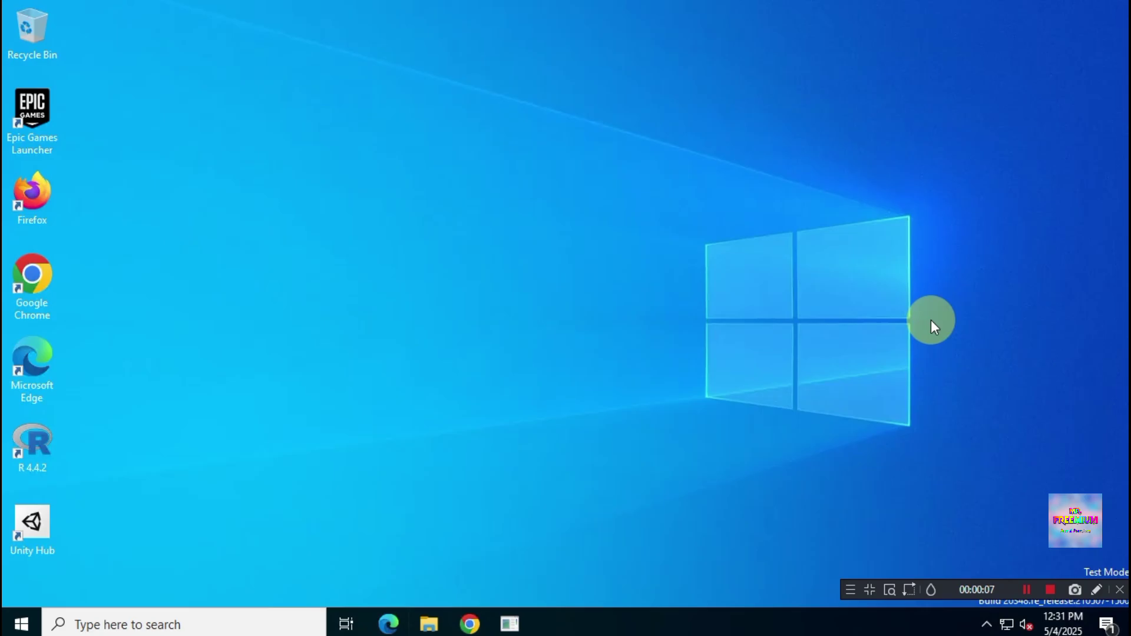
# Step: Open Chrome and search Google for "vlc media player"
pyautogui.click(475, 623)
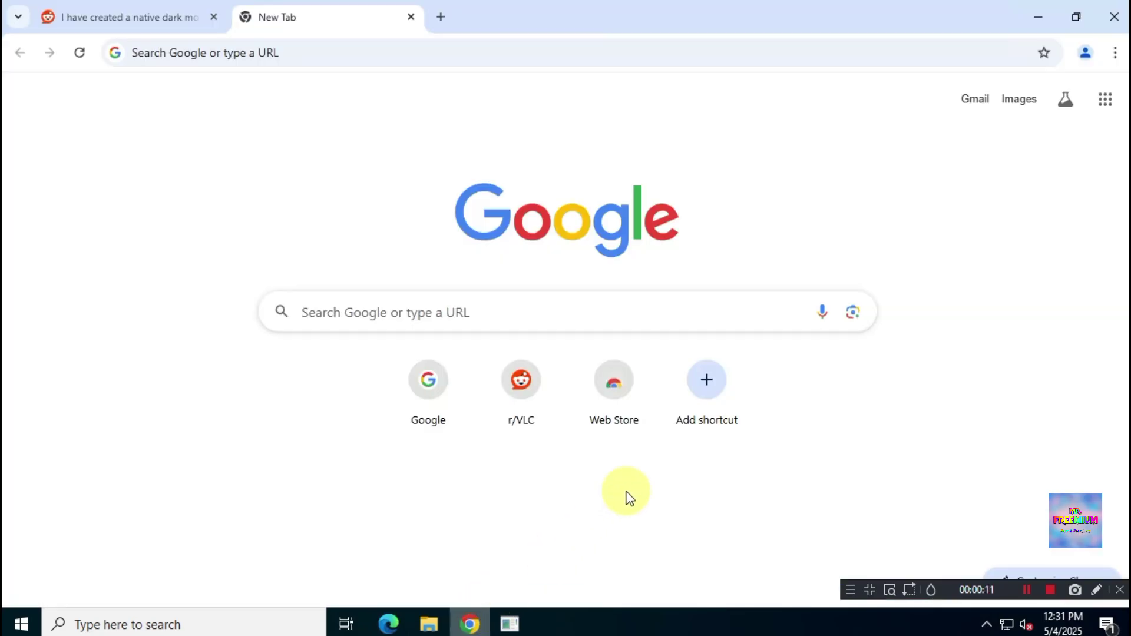
pyautogui.click(440, 313)
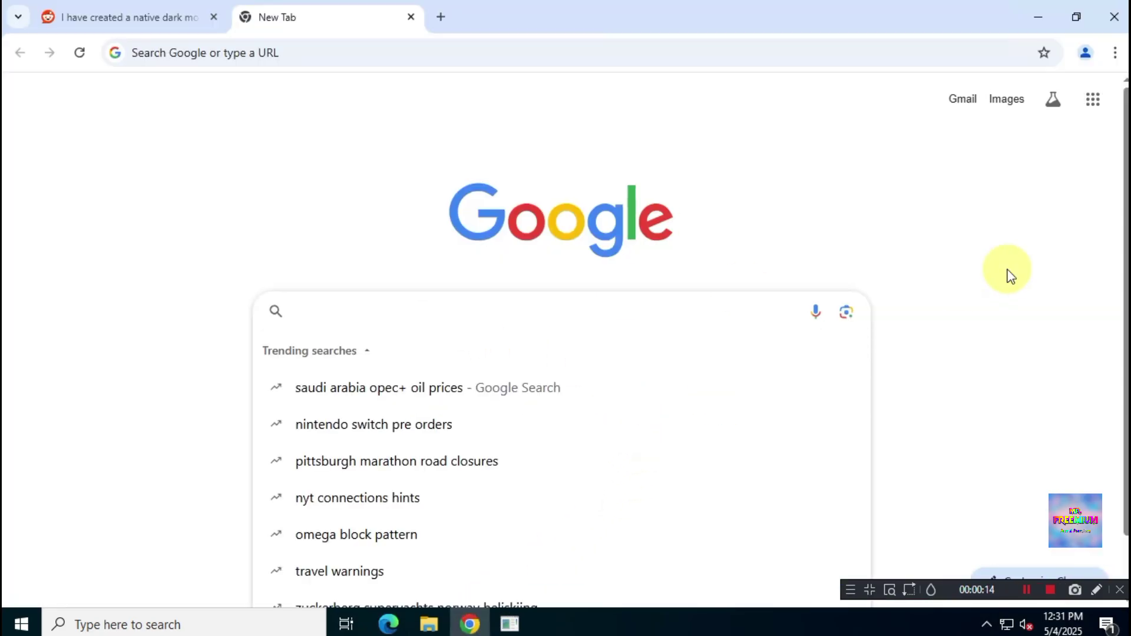
pyautogui.write('vlc')
pyautogui.press('Down')
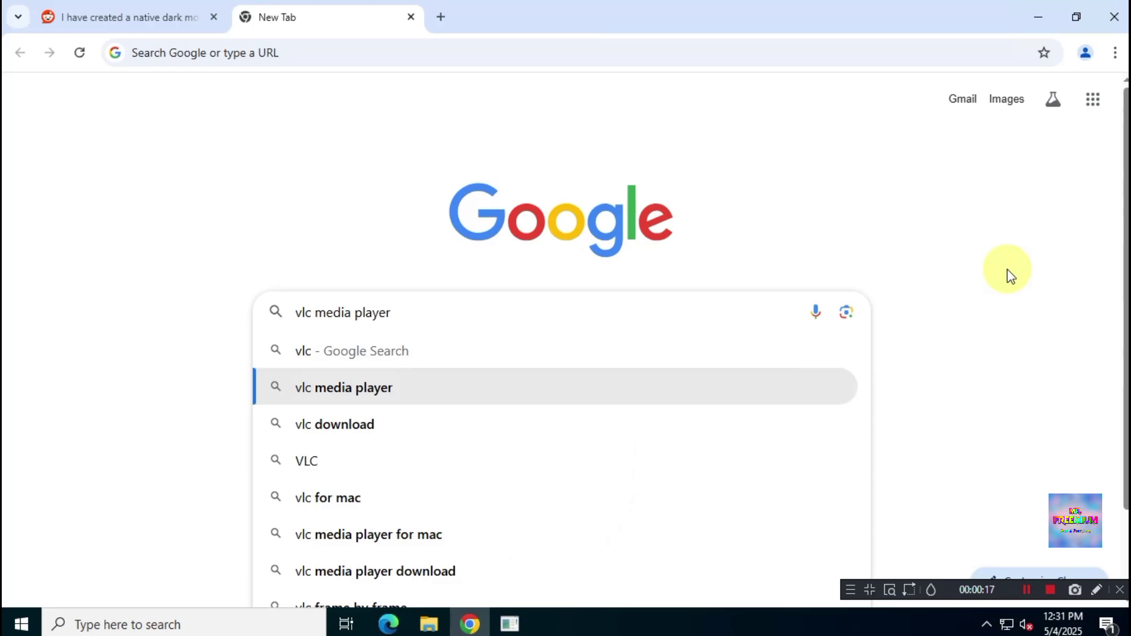
pyautogui.hotkey('ctrl', 'a')
pyautogui.press('Return')
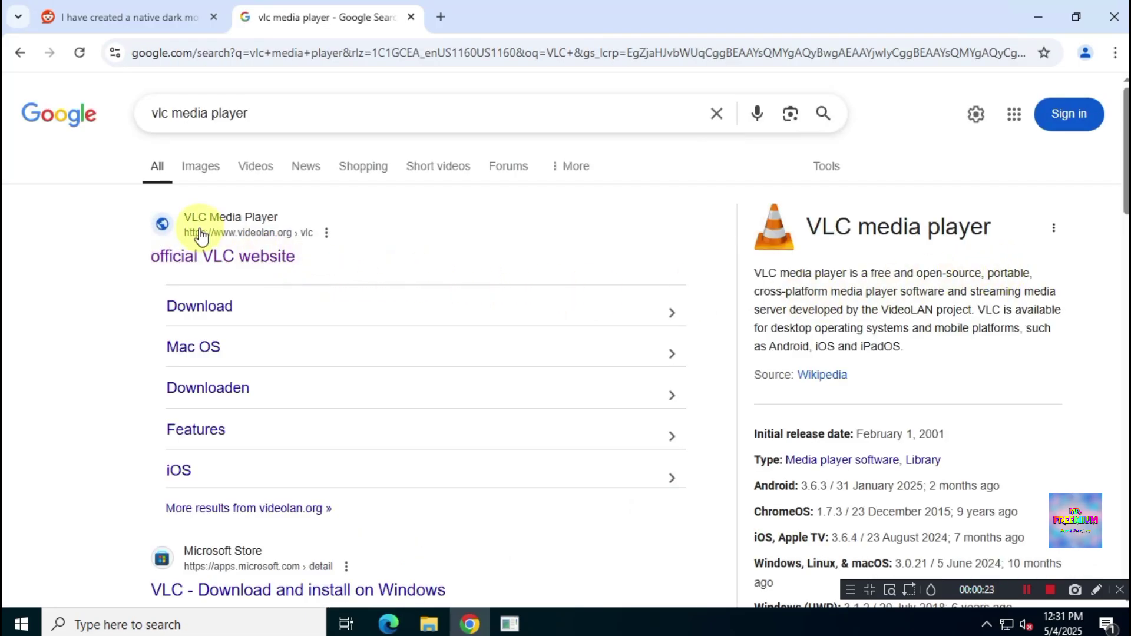
# Step: Open the official VLC website from the search results and download the Windows 64bit installer
pyautogui.click(277, 259)
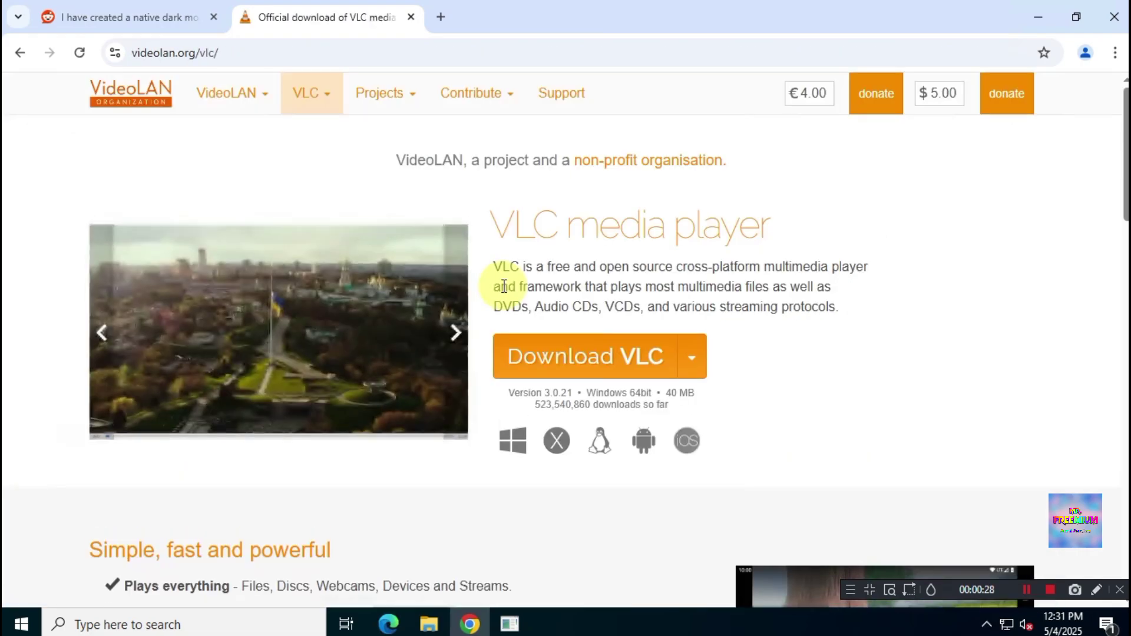
pyautogui.click(323, 55)
pyautogui.click(956, 333)
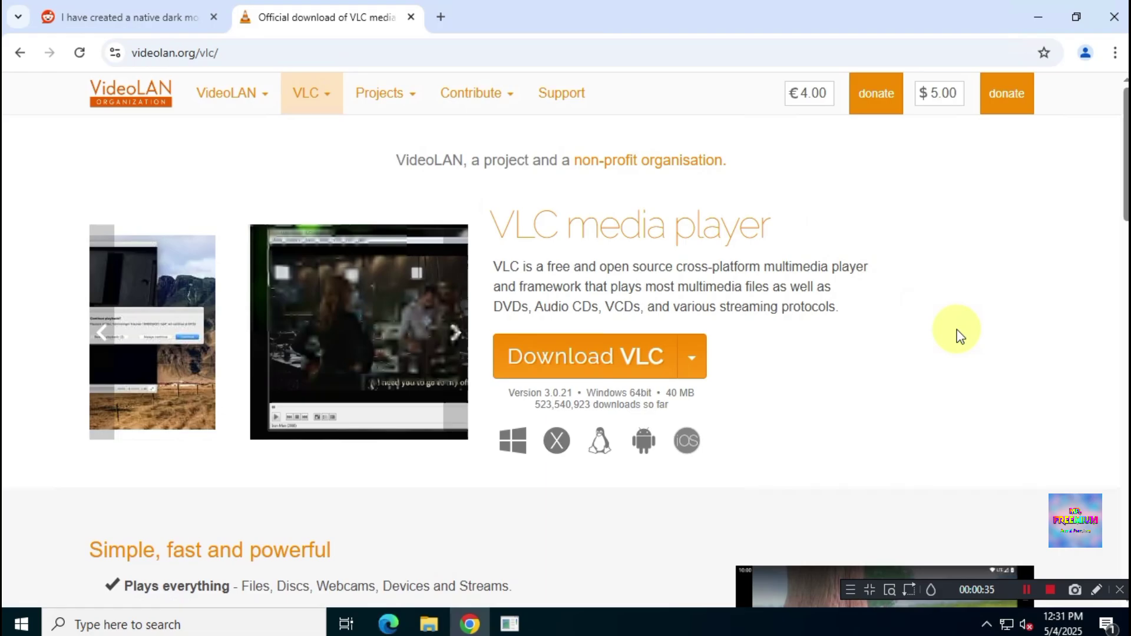
pyautogui.click(694, 366)
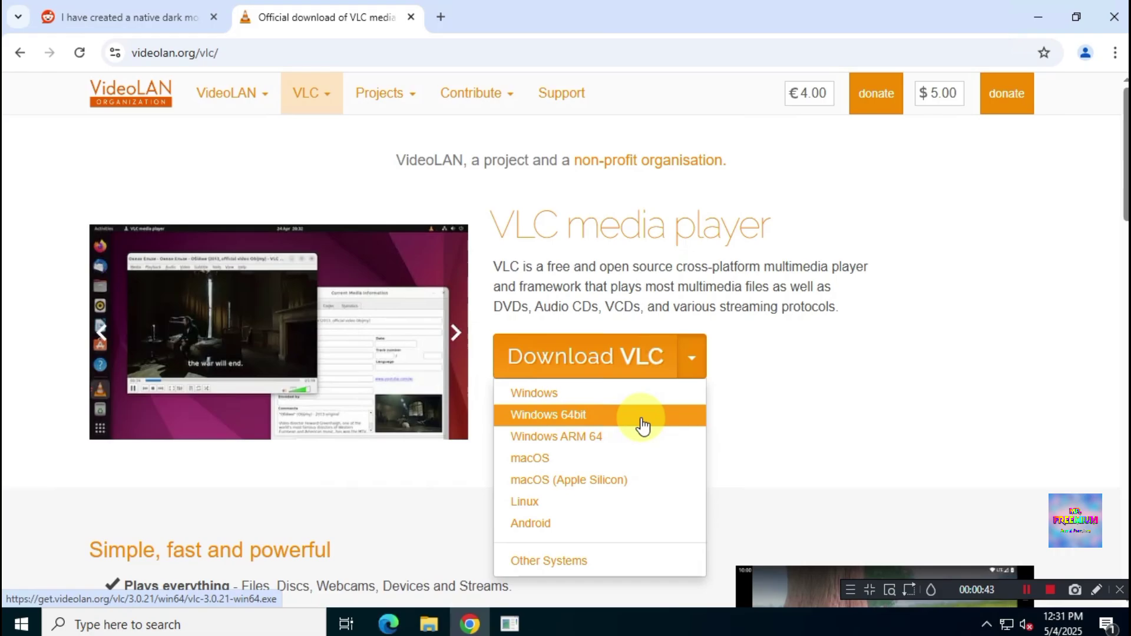
pyautogui.click(642, 421)
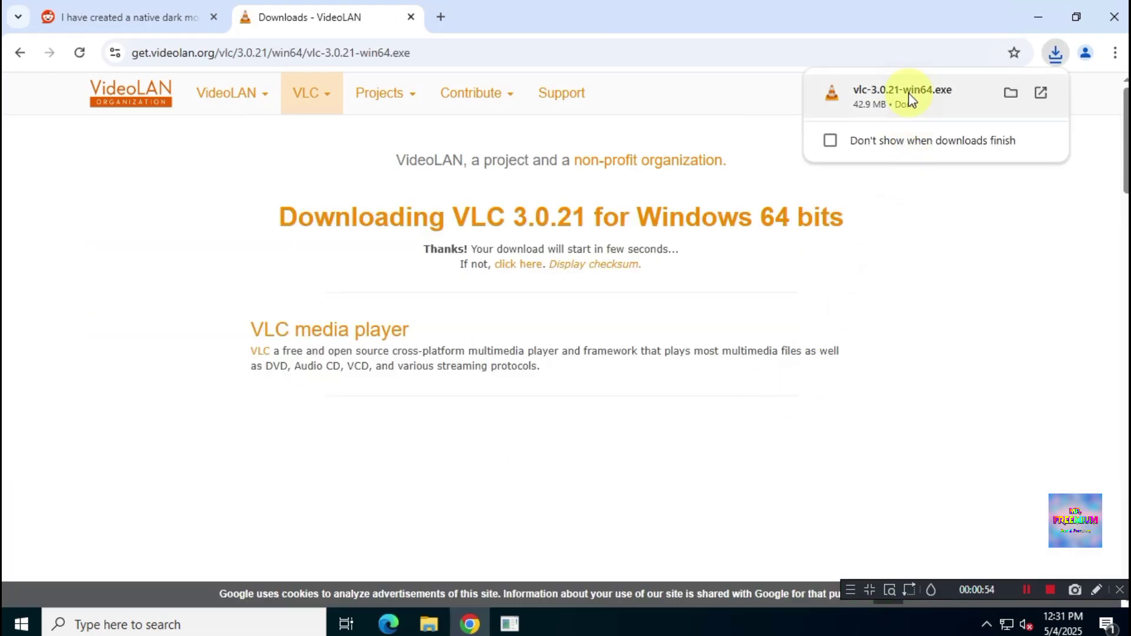
# Step: Show the downloaded vlc-3.0.21-win64 file in its folder and start the installer, accepting the initial prompt
pyautogui.click(1010, 94)
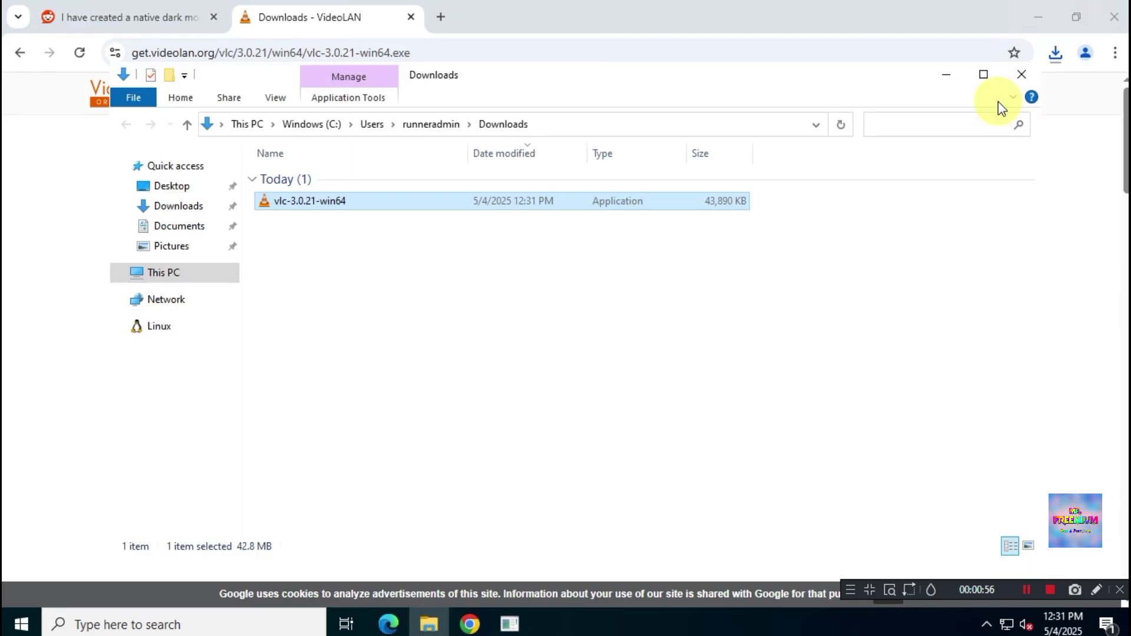
pyautogui.click(1037, 16)
pyautogui.click(380, 217)
pyautogui.click(463, 203)
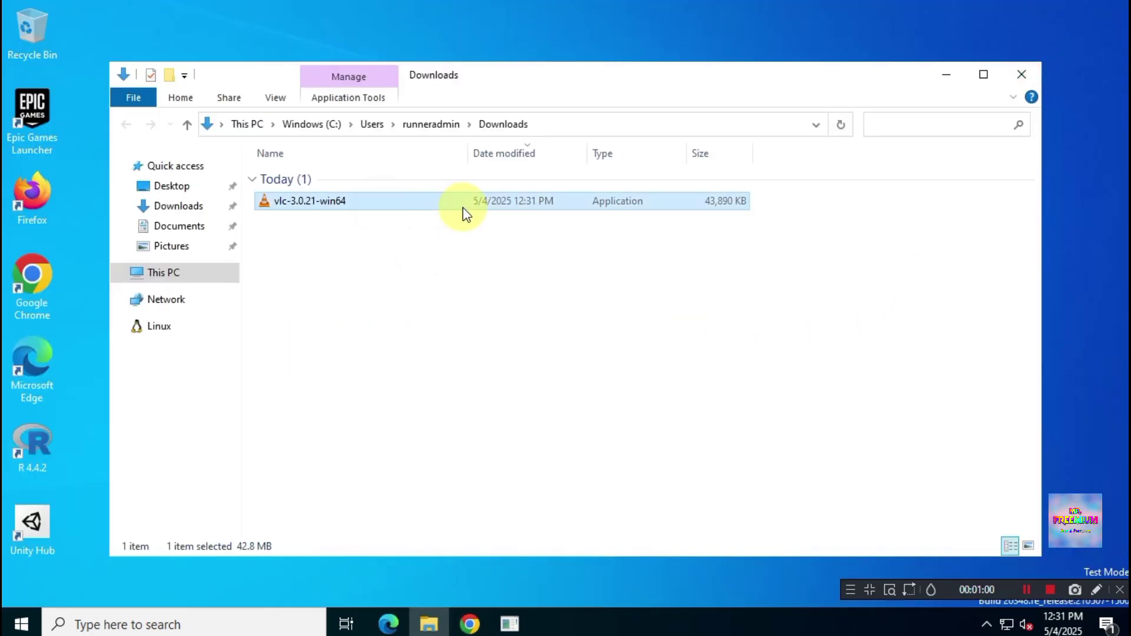
pyautogui.click(577, 350)
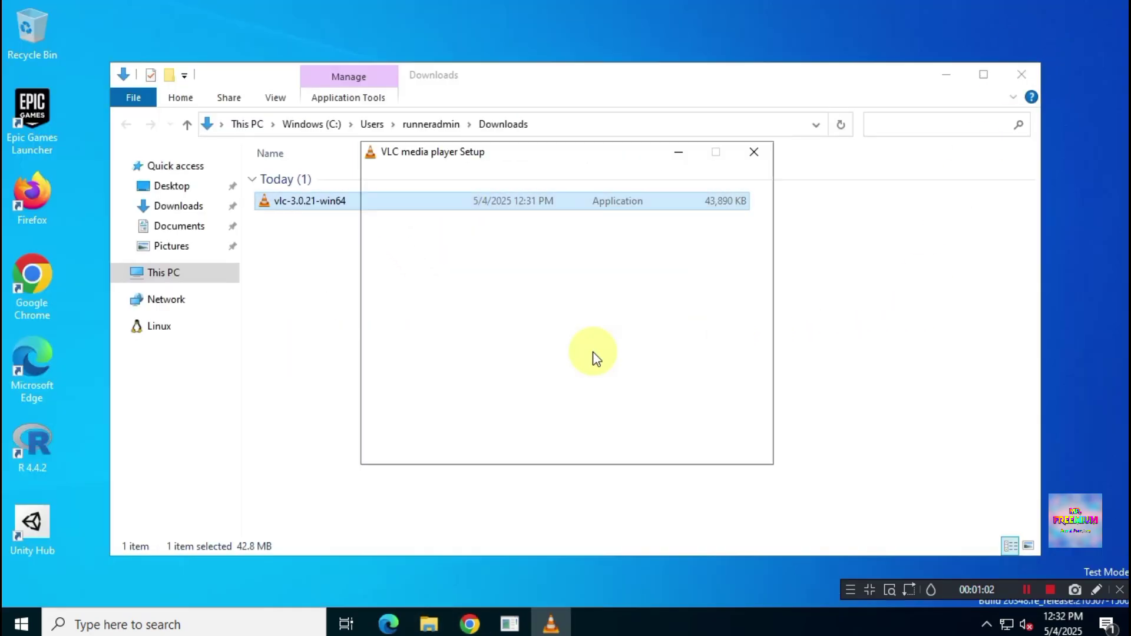
# Step: Proceed past the license agreement in VLC Setup and choose the Full install type
pyautogui.click(947, 75)
pyautogui.click(663, 445)
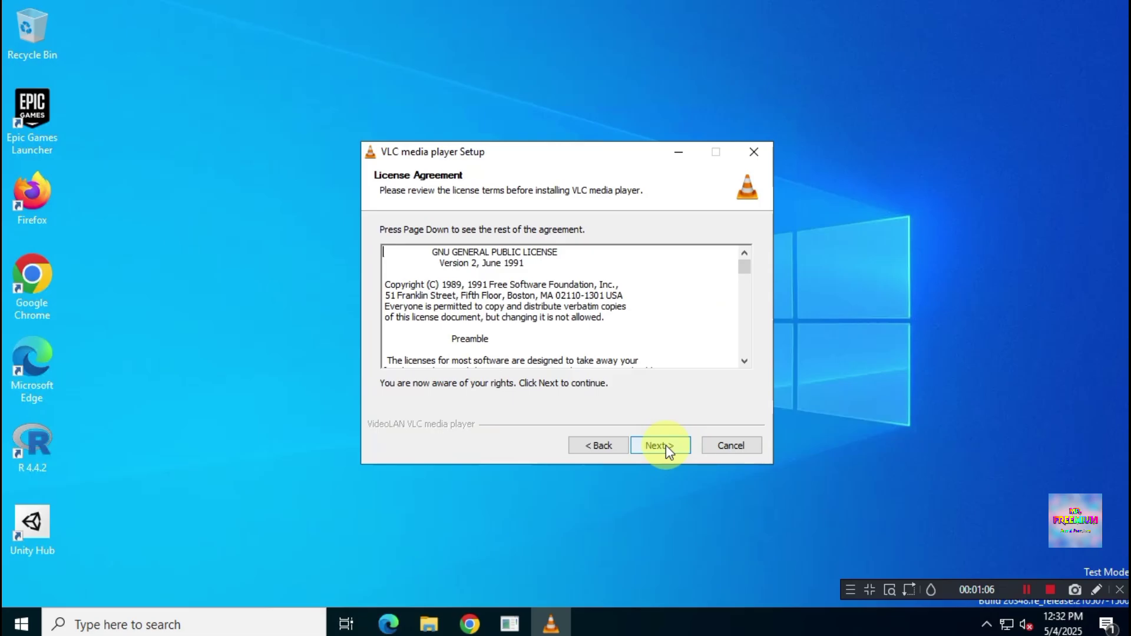
pyautogui.click(663, 445)
pyautogui.click(676, 268)
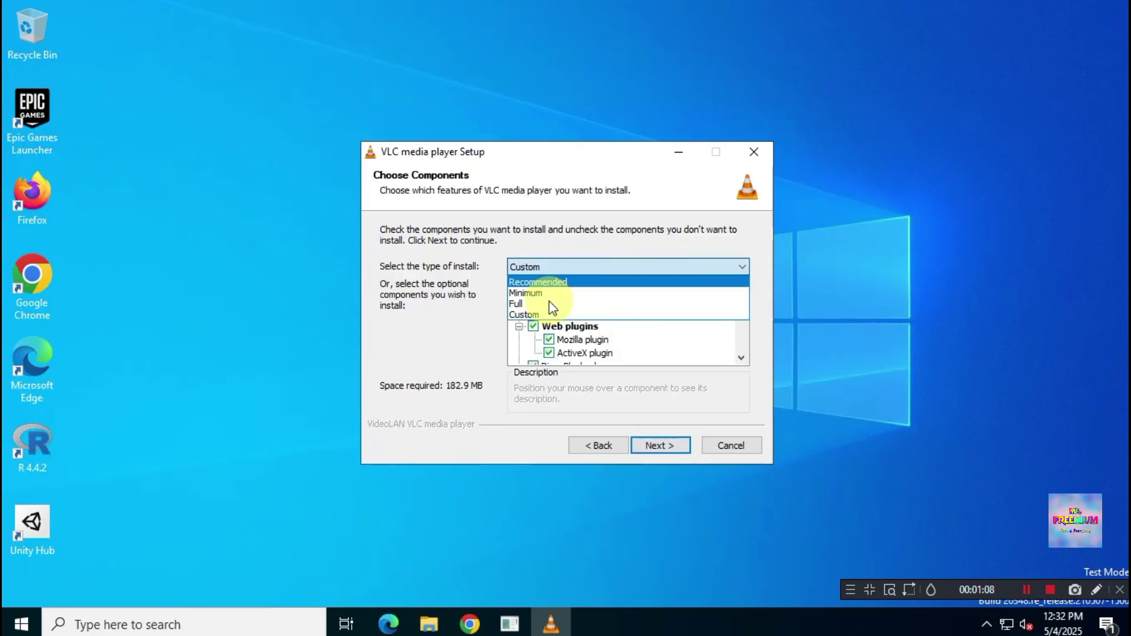
pyautogui.click(601, 304)
pyautogui.click(676, 443)
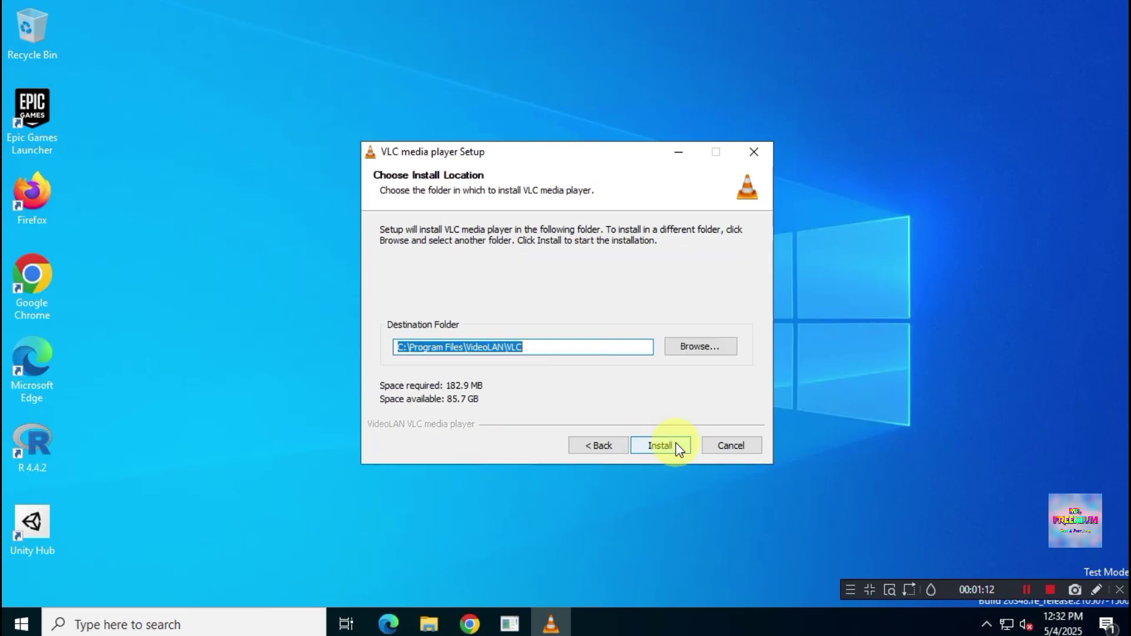
# Step: Install VLC into C:\Program Files\VideoLAN\VLC and launch it, accepting the default network access policy
pyautogui.click(676, 443)
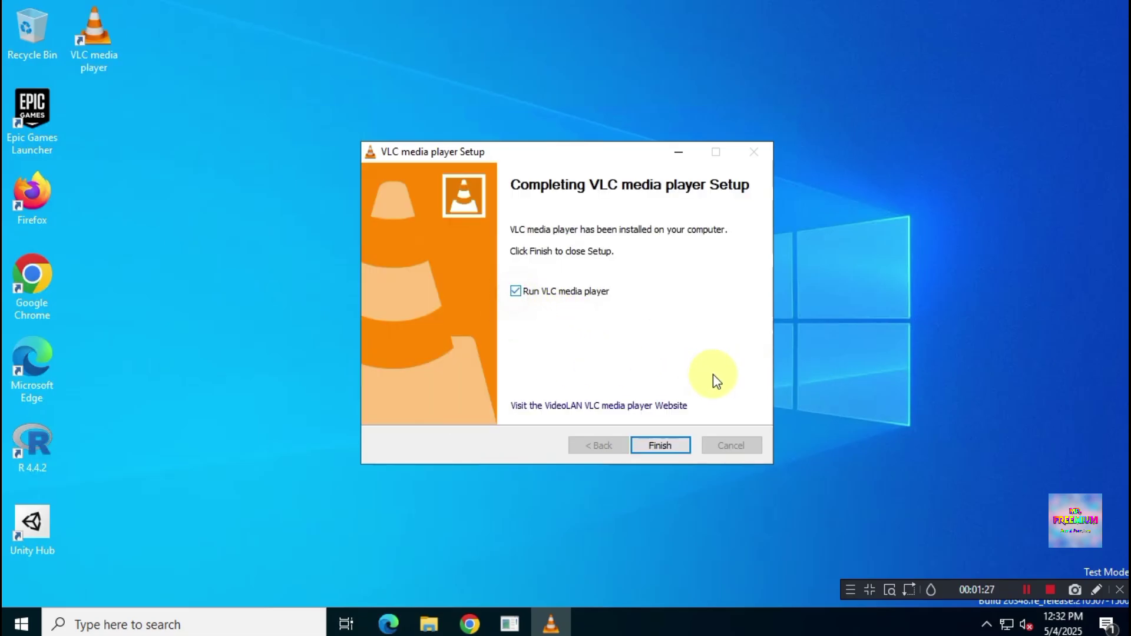
pyautogui.click(675, 447)
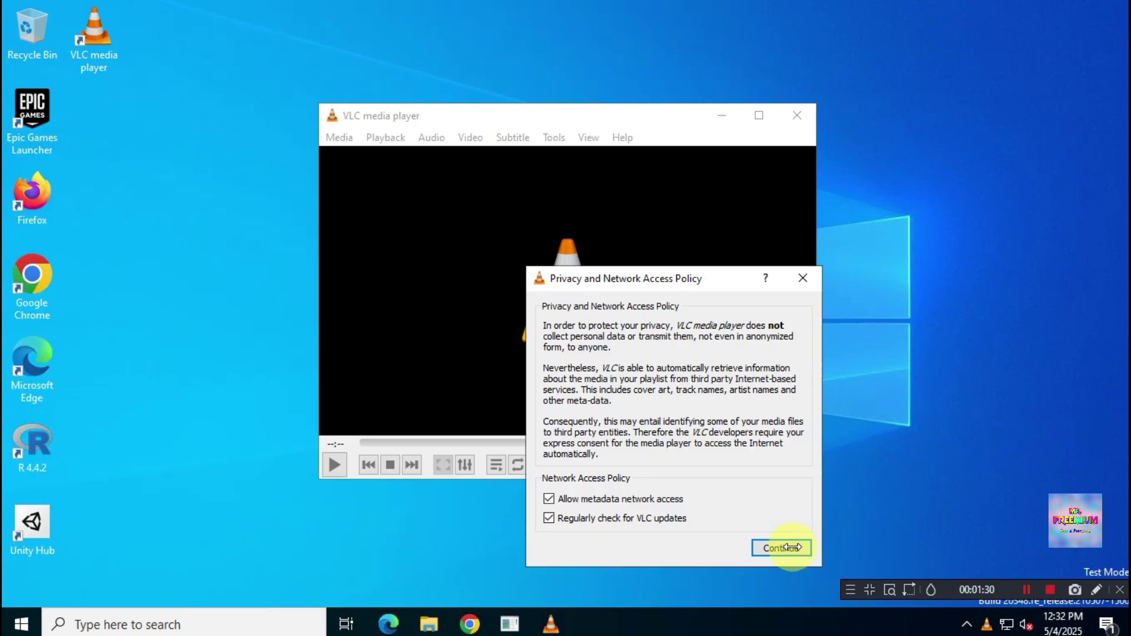
pyautogui.click(785, 545)
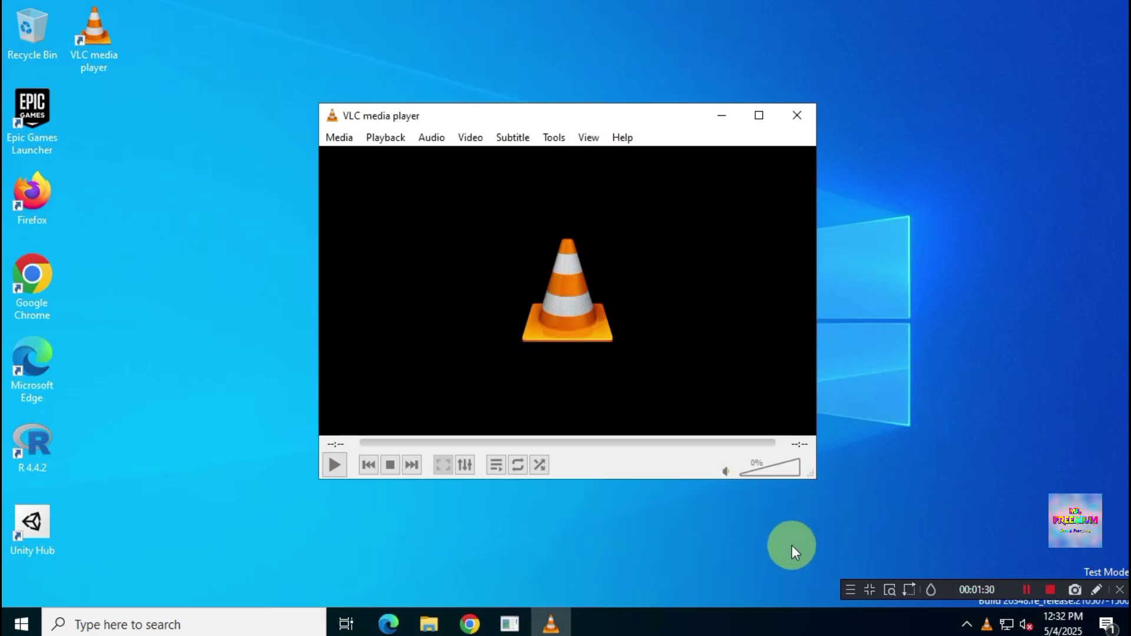
# Step: Check the installed VLC version in the About window and close it
pyautogui.click(624, 139)
pyautogui.click(689, 202)
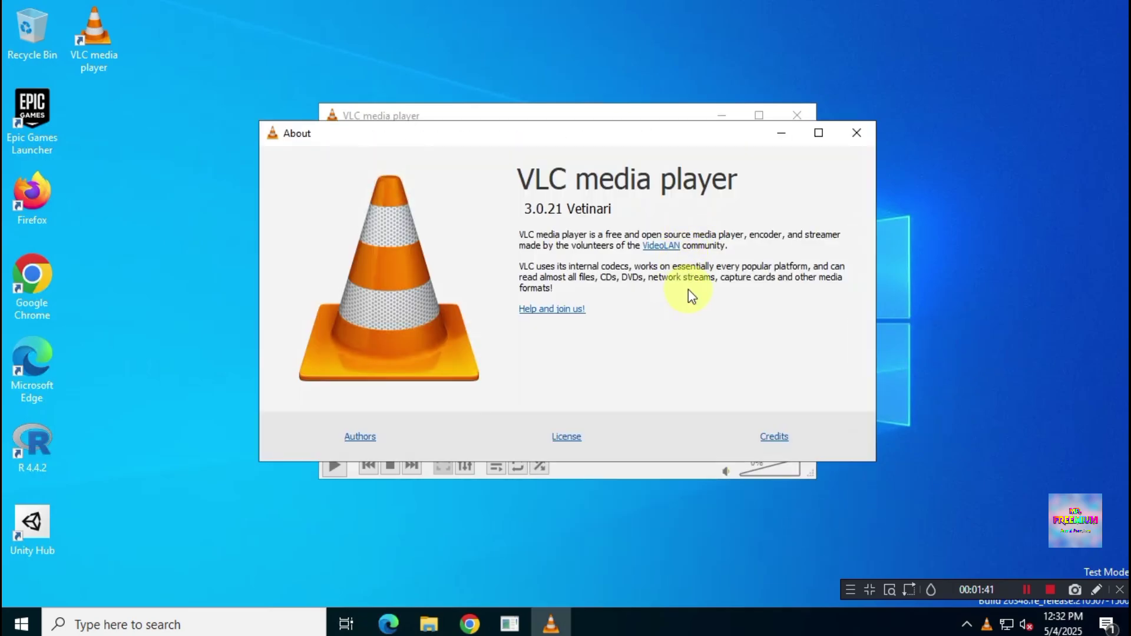
pyautogui.click(856, 133)
# Step: Examine the Look and feel options in VLC's Interface preferences and close VLC without saving changes
pyautogui.click(557, 136)
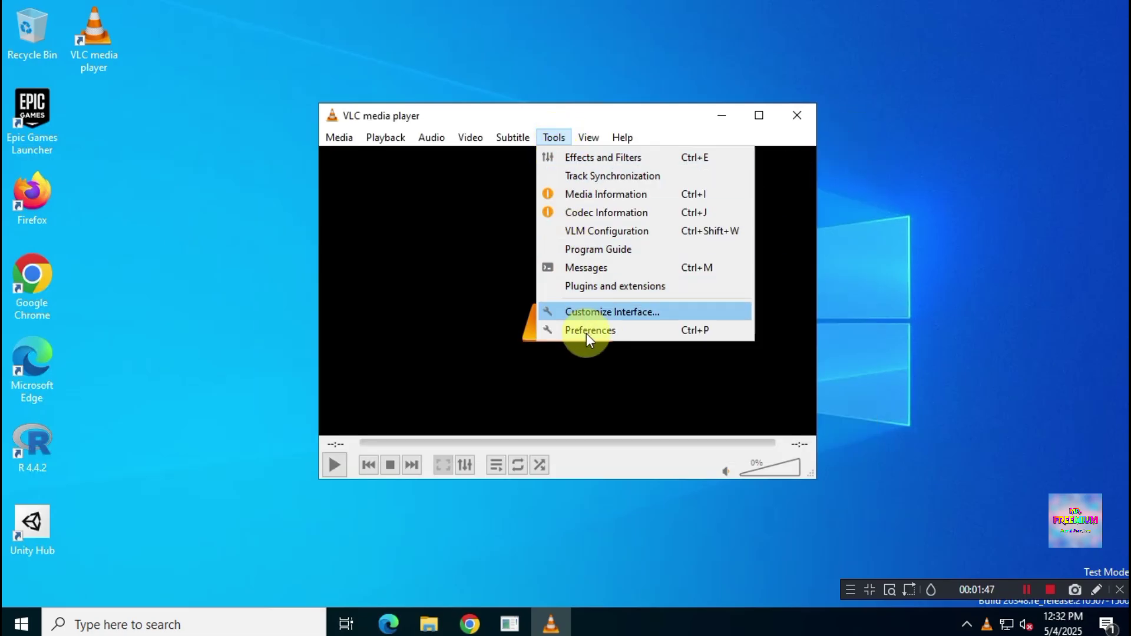
pyautogui.click(649, 332)
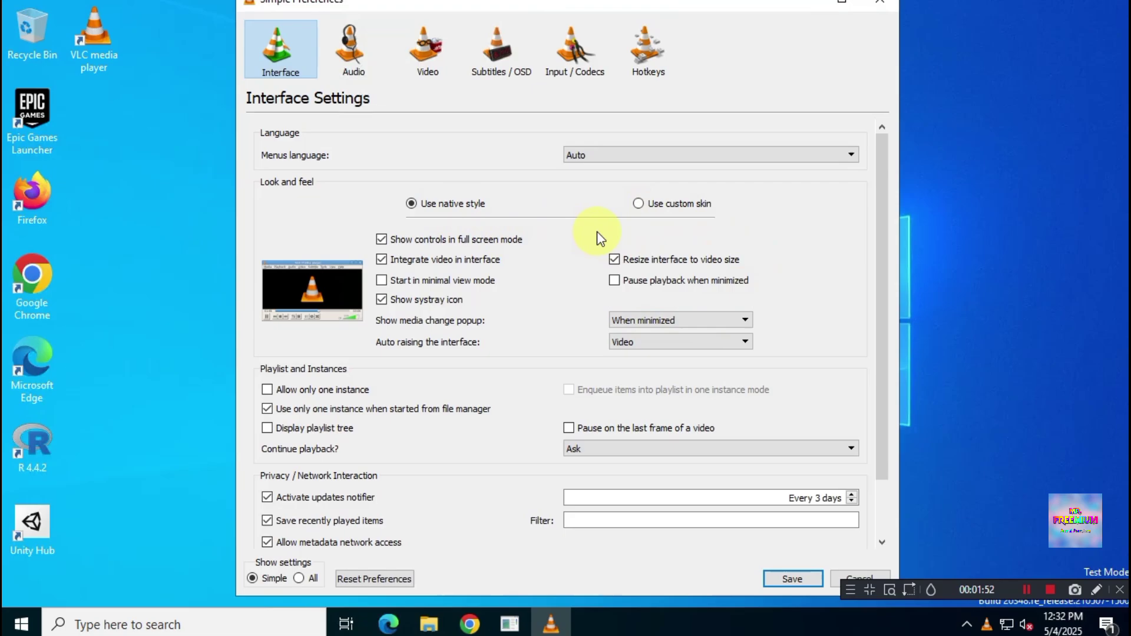
pyautogui.click(876, 5)
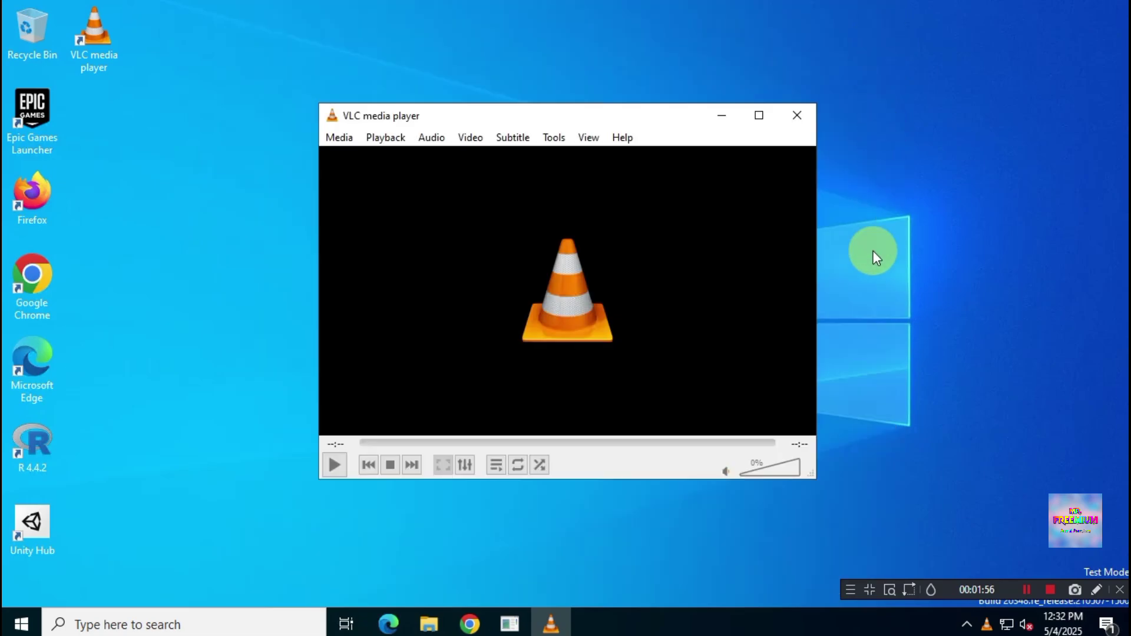
pyautogui.click(798, 116)
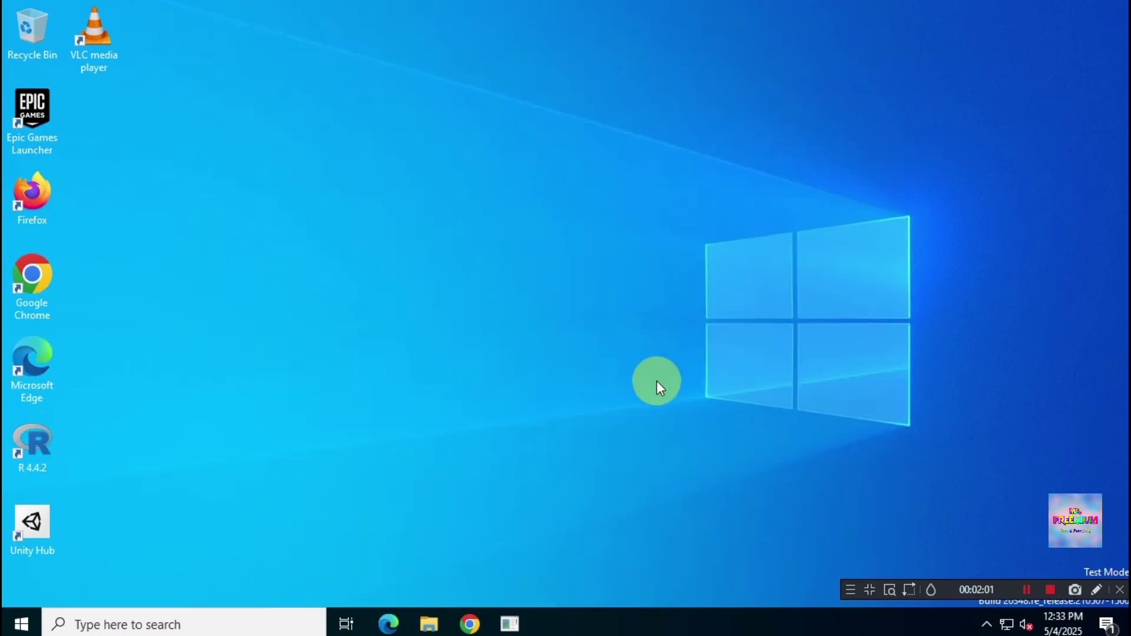
# Step: Switch to Chrome and read the Reddit post "I have created a native dark mode for VLC 3.0" and its first comment
pyautogui.click(469, 615)
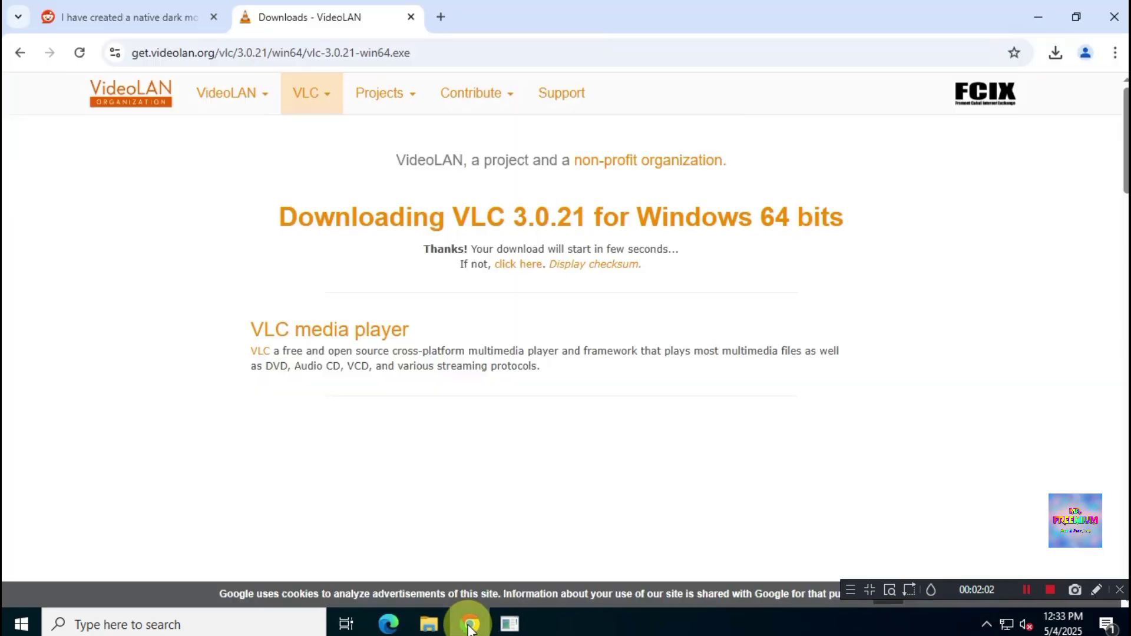
pyautogui.click(145, 24)
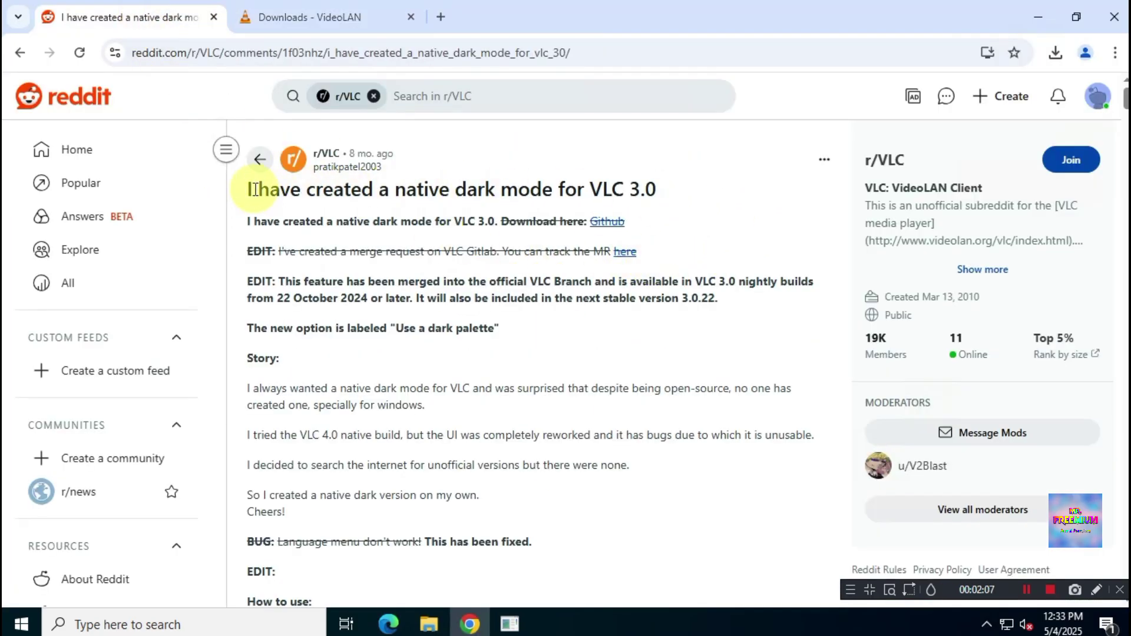
pyautogui.moveTo(250, 189); pyautogui.dragTo(674, 197)
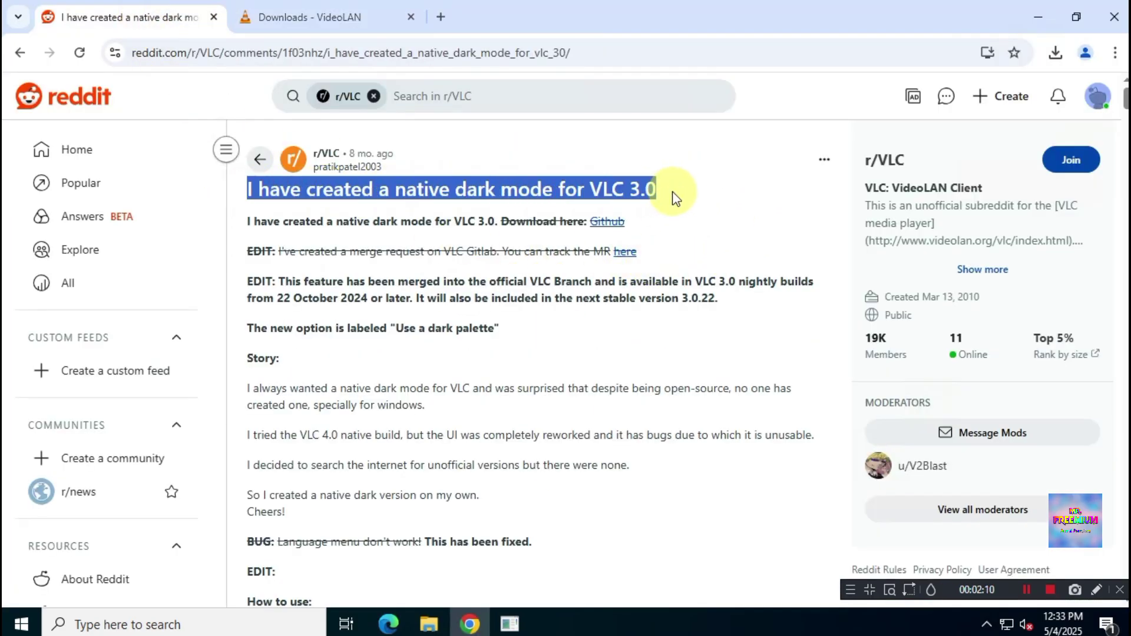
pyautogui.click(701, 218)
pyautogui.scroll(-7, 707, 303)
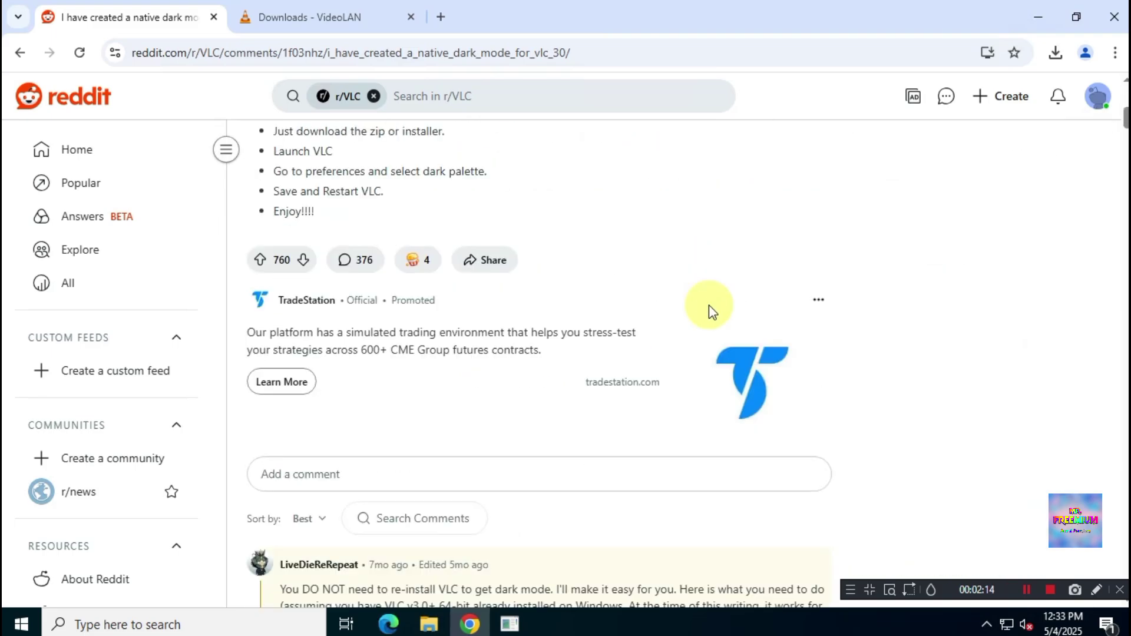
pyautogui.scroll(-5, 708, 305)
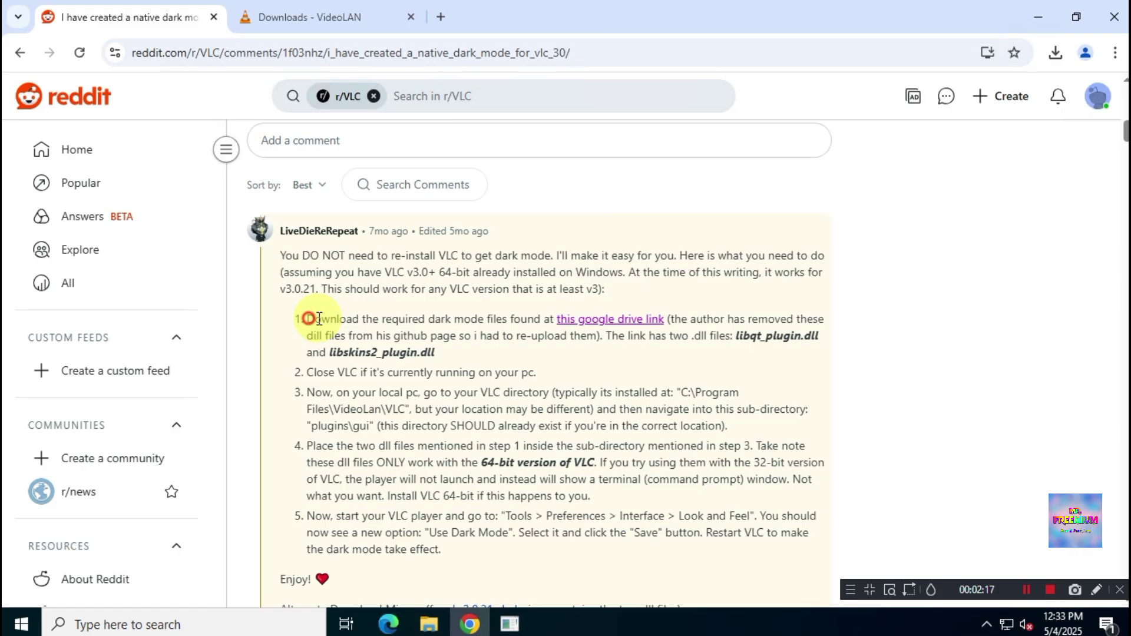
# Step: Open the Google Drive link to the dark mode files given in the first comment's instructions
pyautogui.moveTo(318, 318); pyautogui.dragTo(551, 321)
pyautogui.click(646, 327)
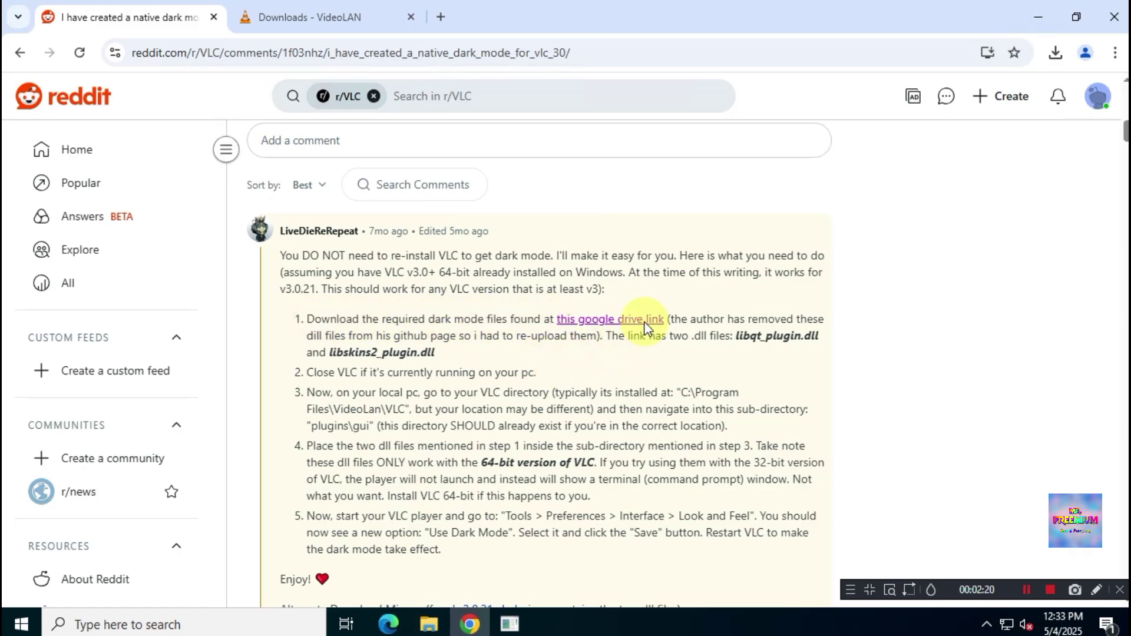
pyautogui.click(636, 320)
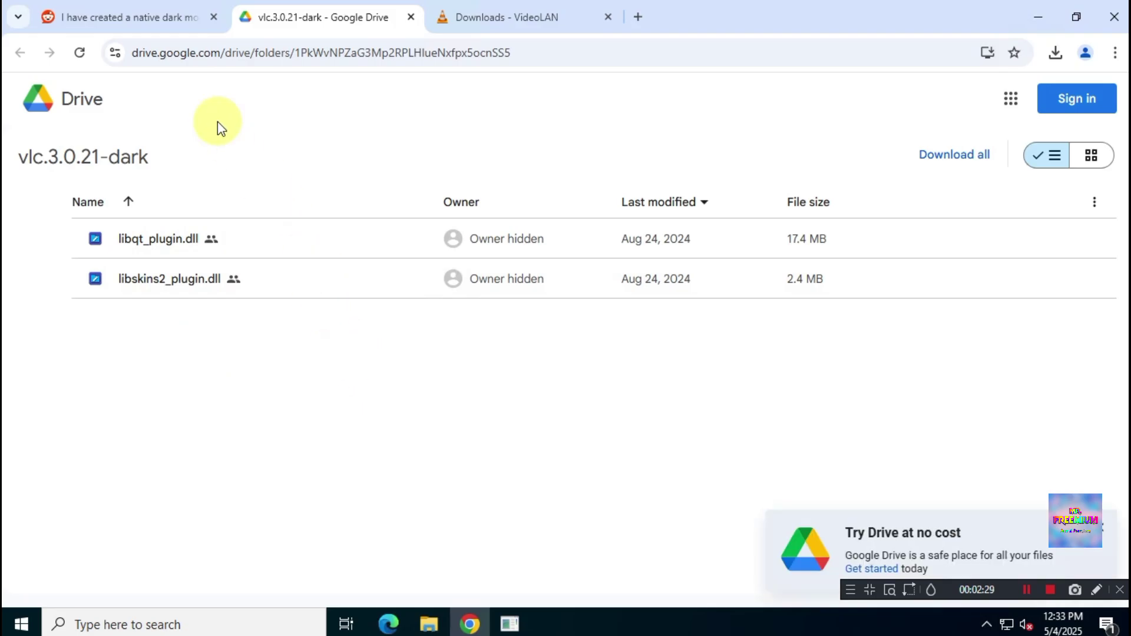
# Step: Return to the Reddit post and open its GitHub link to the vlc-dark releases page
pyautogui.click(129, 23)
pyautogui.scroll(5, 522, 335)
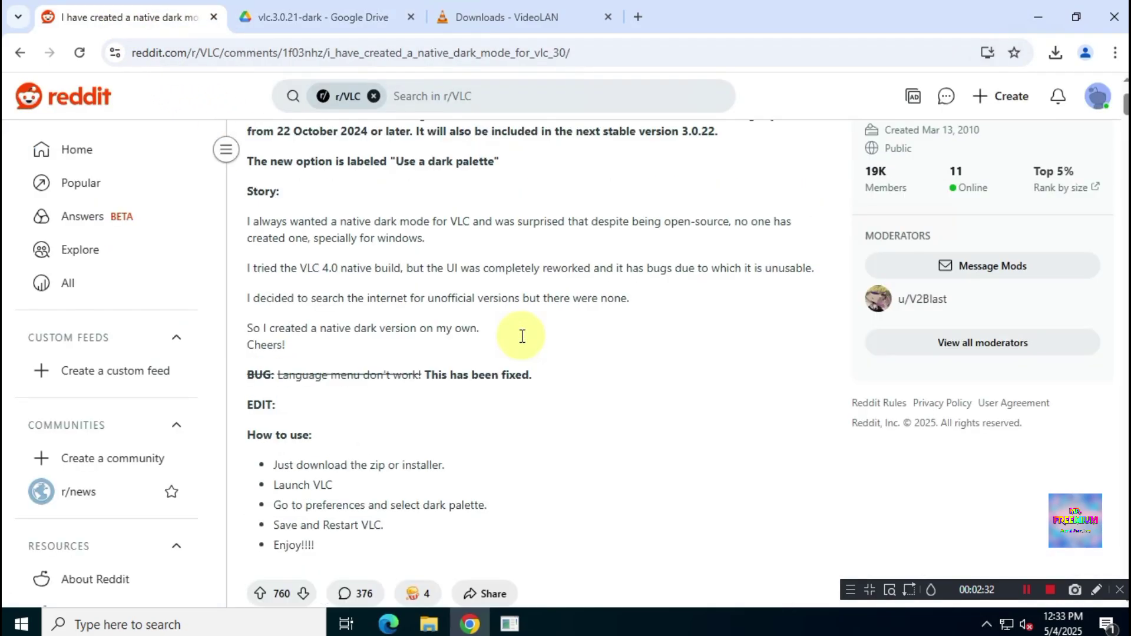
pyautogui.scroll(3, 522, 342)
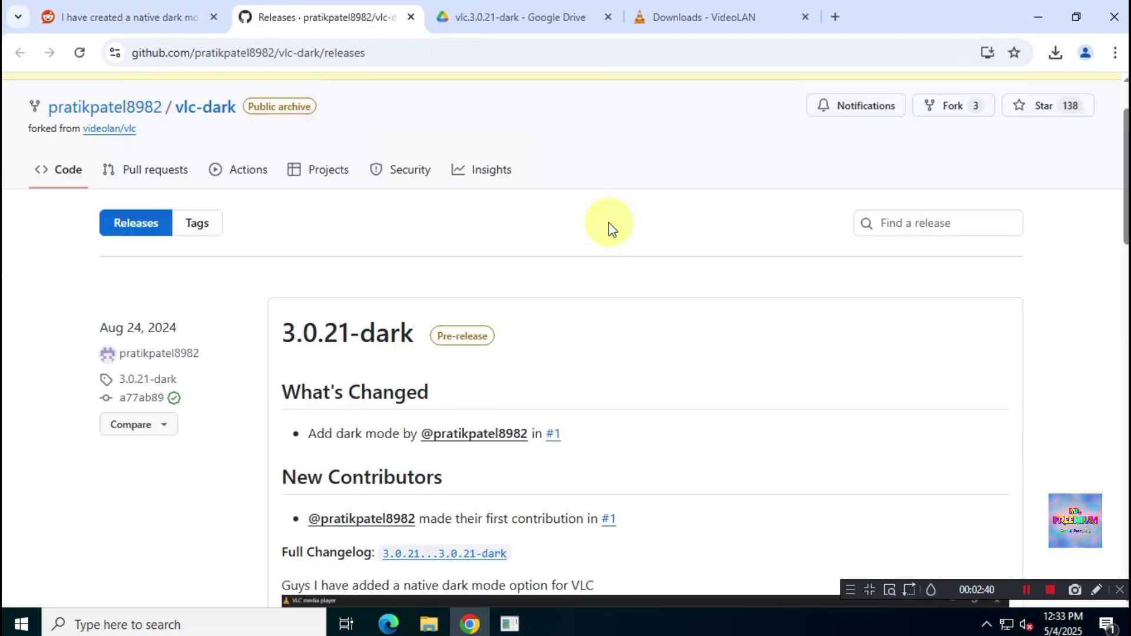
# Step: Open the main page of the vlc-dark repository on GitHub and read its description
pyautogui.scroll(4, 609, 221)
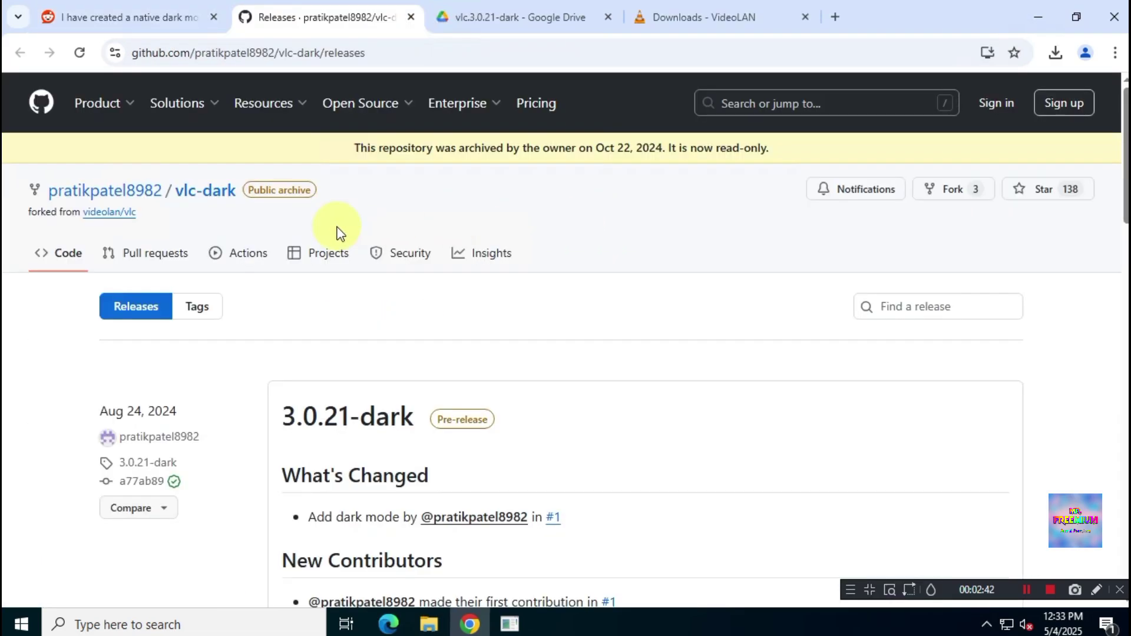
pyautogui.click(195, 203)
pyautogui.scroll(-1, 678, 303)
pyautogui.scroll(-3, 678, 303)
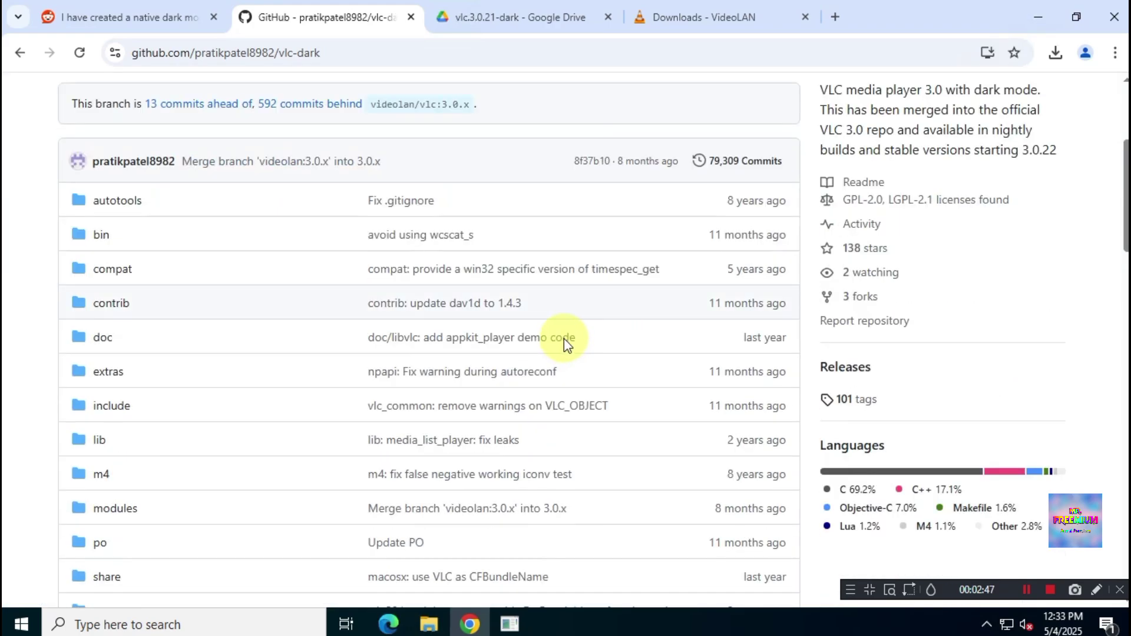
# Step: Download all files of the vlc.3.0.21-dark Google Drive folder and show the downloaded ZIP in File Explorer
pyautogui.click(519, 17)
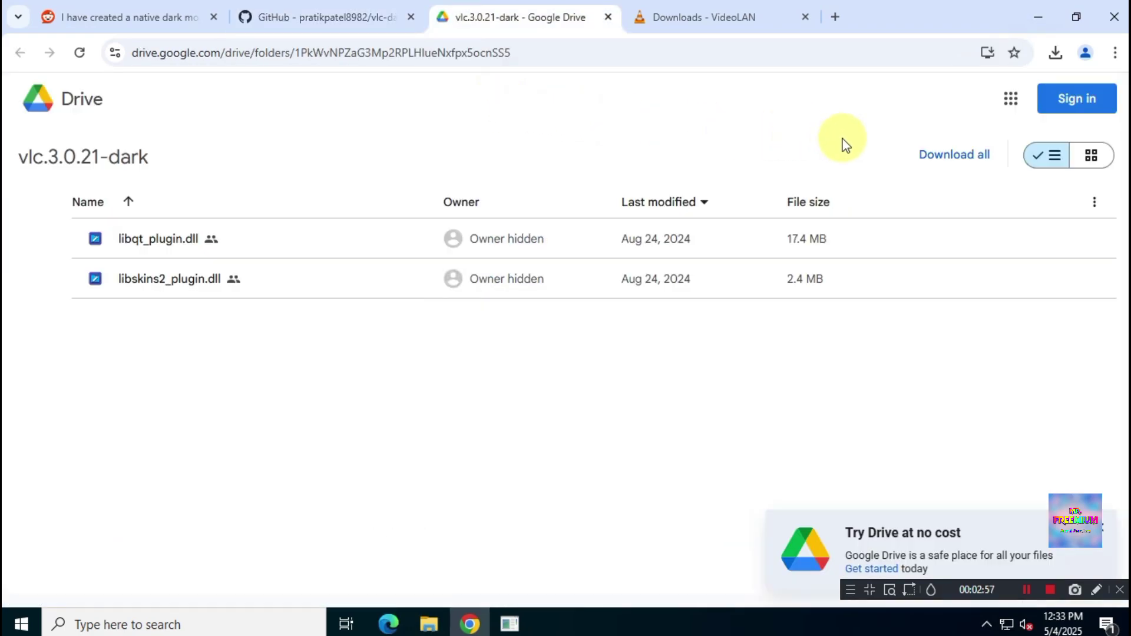
pyautogui.click(969, 156)
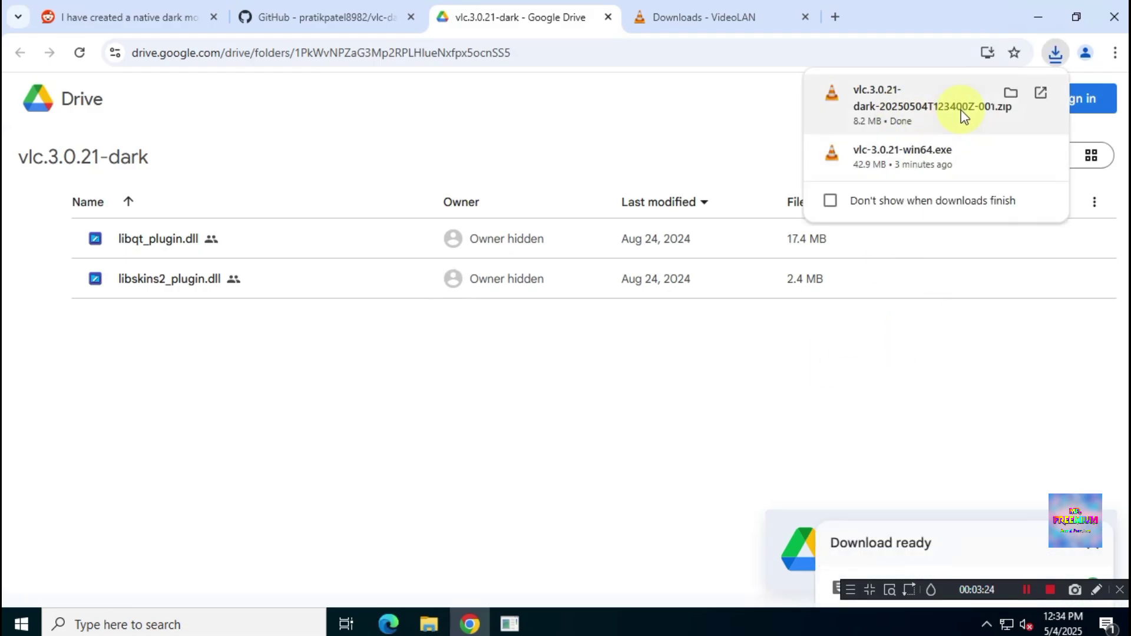
pyautogui.click(1008, 93)
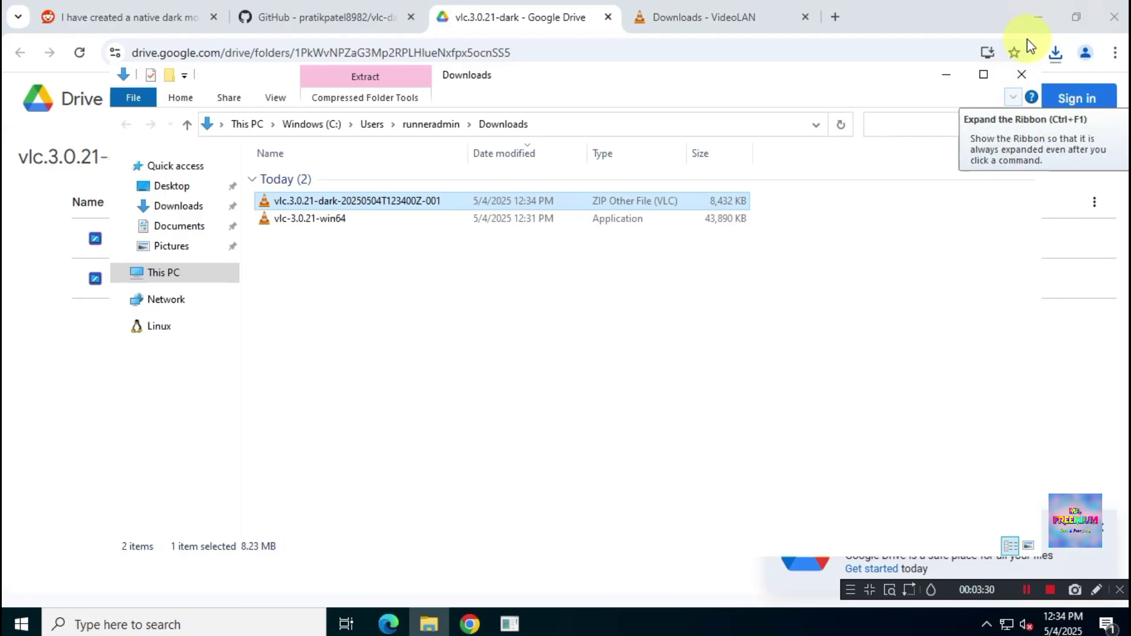
pyautogui.click(1038, 16)
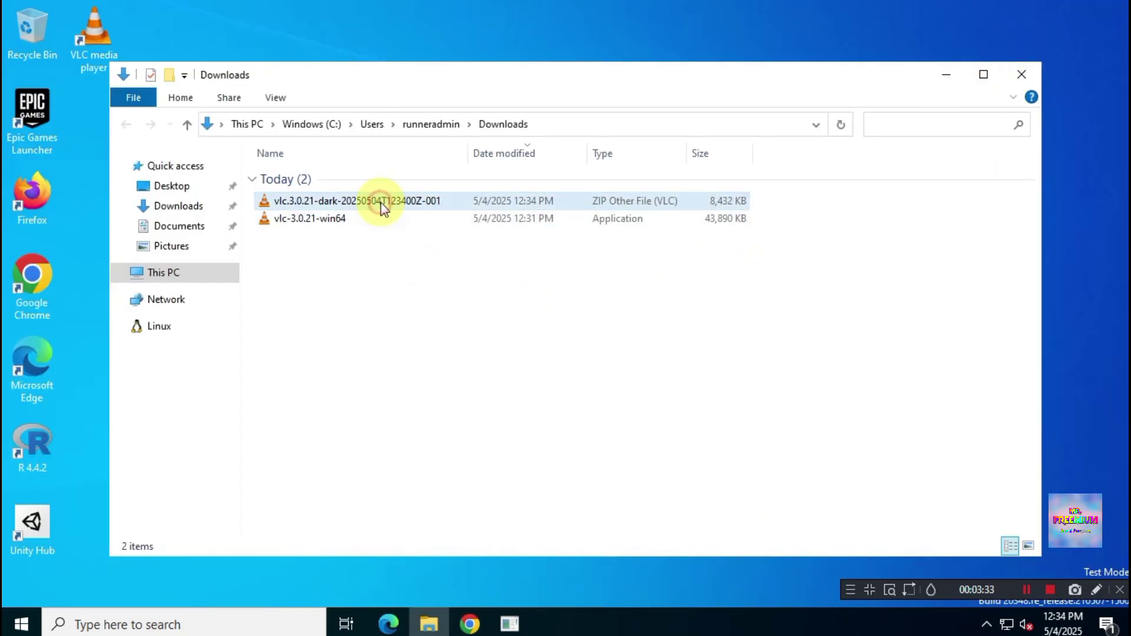
# Step: Extract the vlc.3.0.21-dark ZIP archive into the Downloads folder with 7-Zip
pyautogui.rightClick(548, 200)
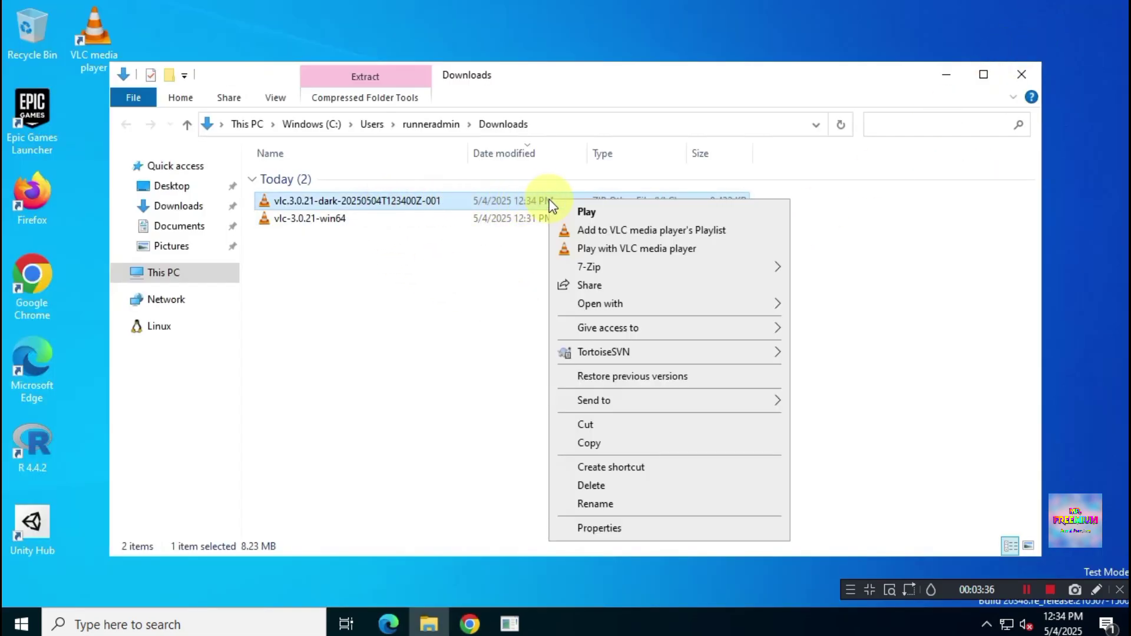
pyautogui.moveTo(748, 270)
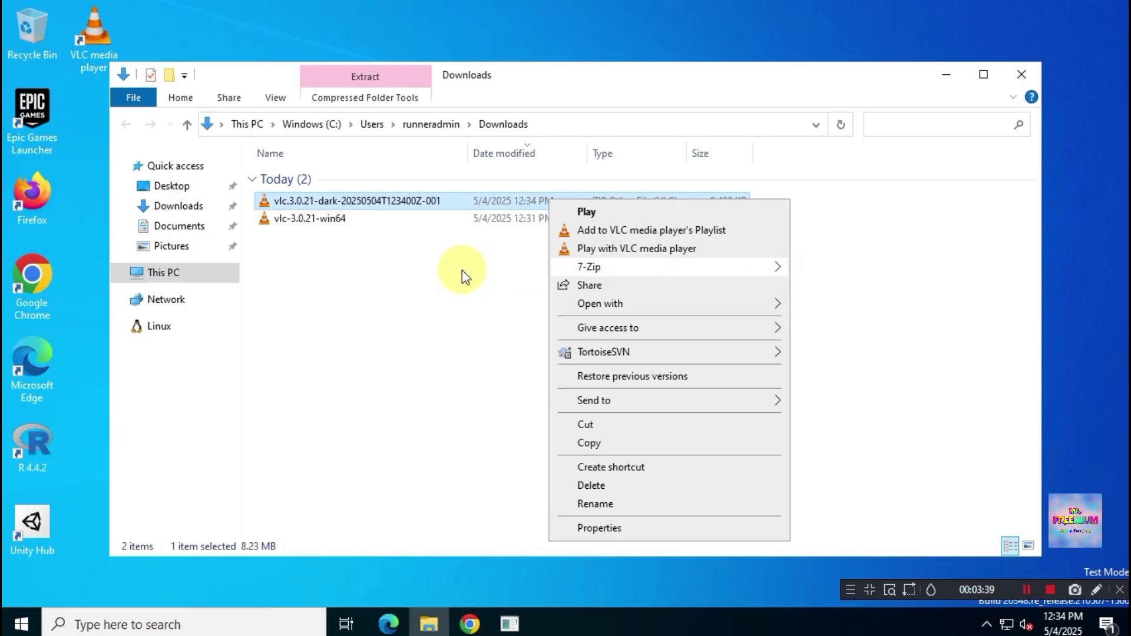
pyautogui.click(591, 268)
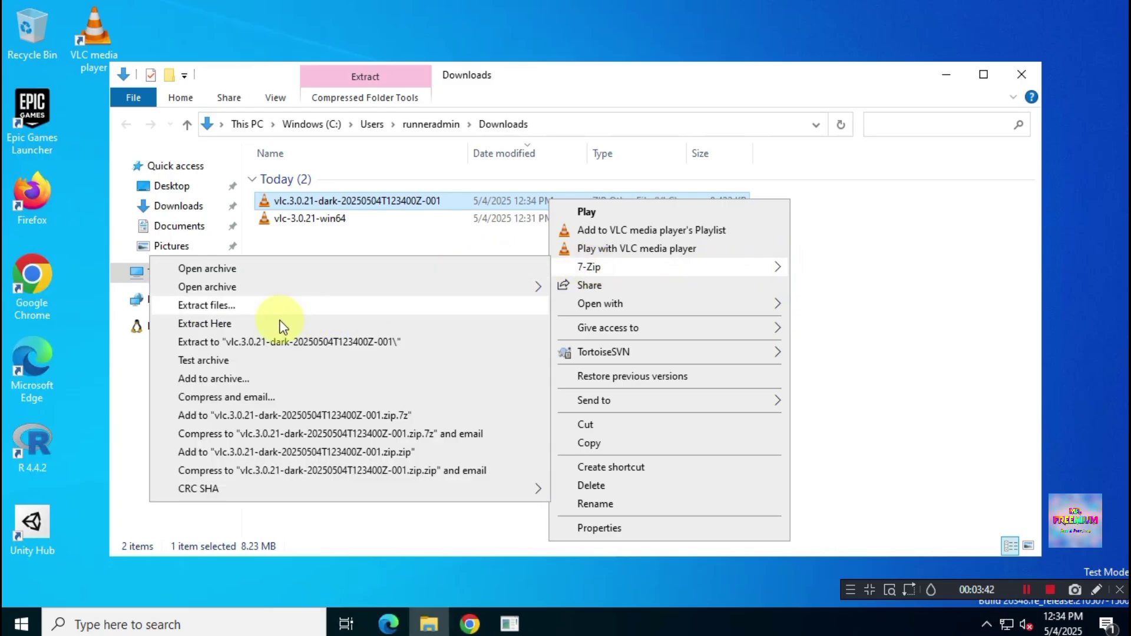
pyautogui.click(358, 324)
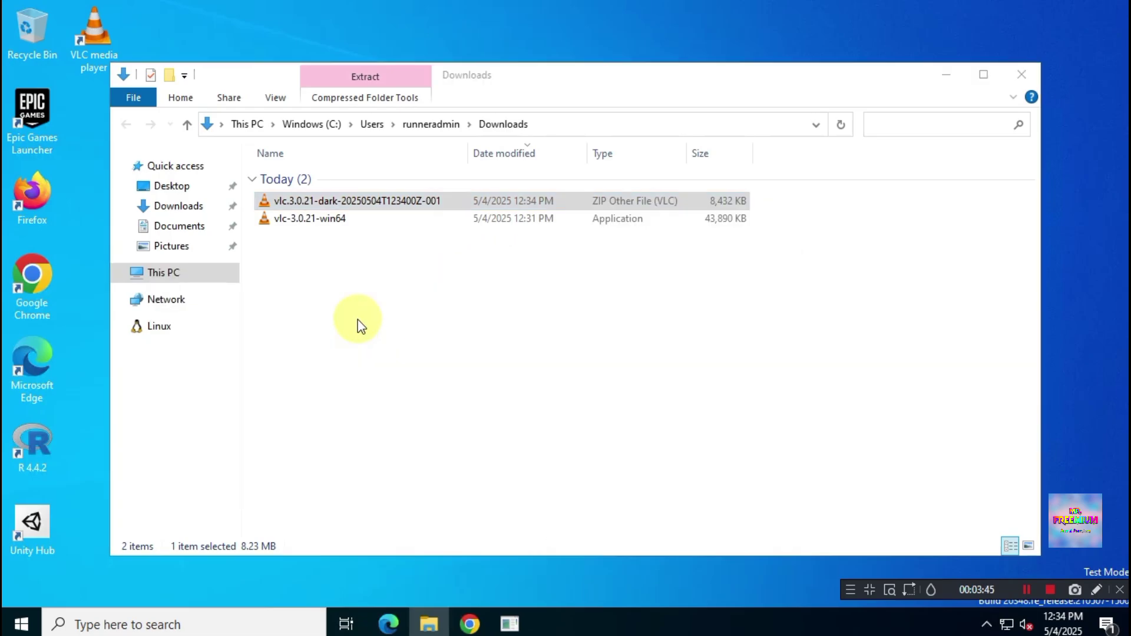
# Step: Copy libqt_plugin.dll and libskins2_plugin.dll from the extracted vlc.3.0.21-dark folder and minimize the window
pyautogui.doubleClick(313, 238)
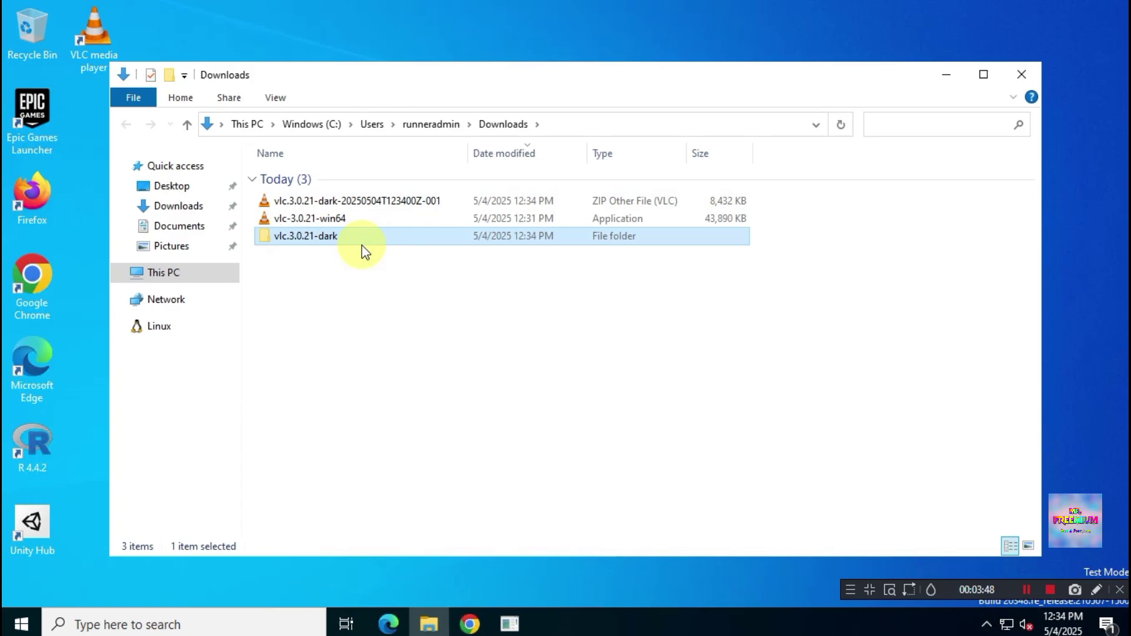
pyautogui.moveTo(302, 237); pyautogui.dragTo(356, 188)
pyautogui.rightClick(353, 181)
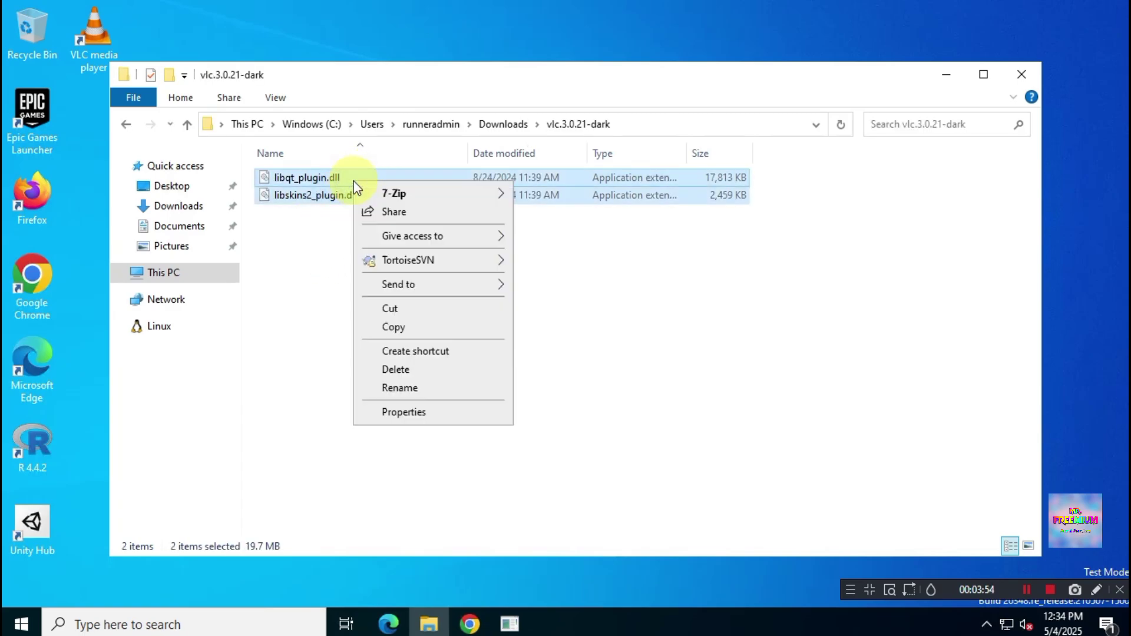
pyautogui.click(454, 328)
pyautogui.click(945, 75)
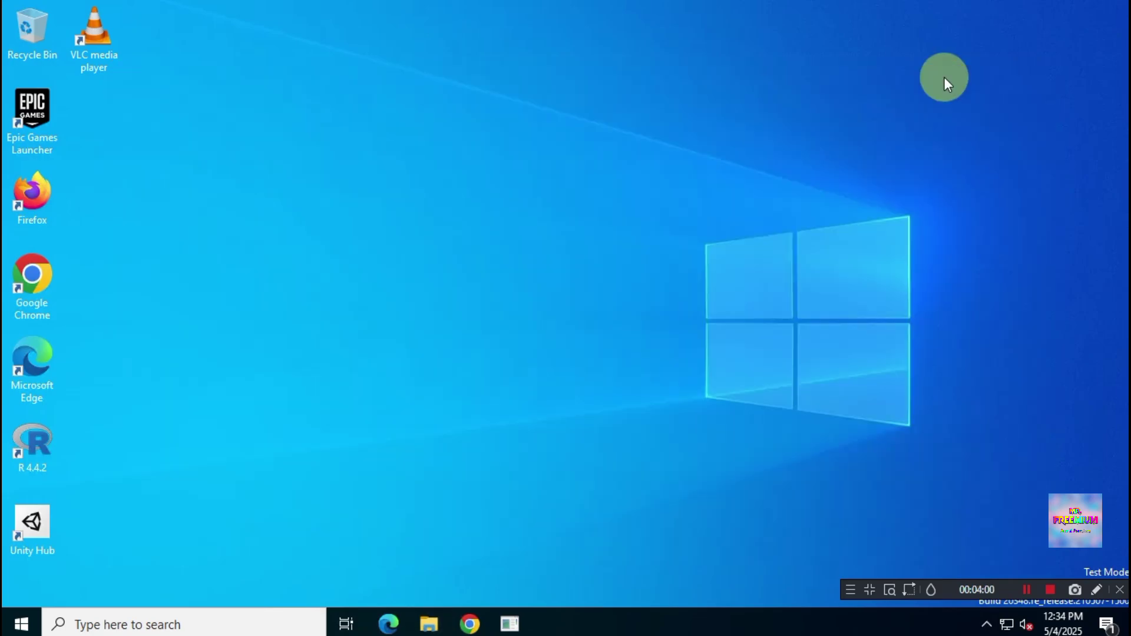
# Step: Open the VLC installation folder from its desktop shortcut and go to plugins\gui
pyautogui.rightClick(99, 41)
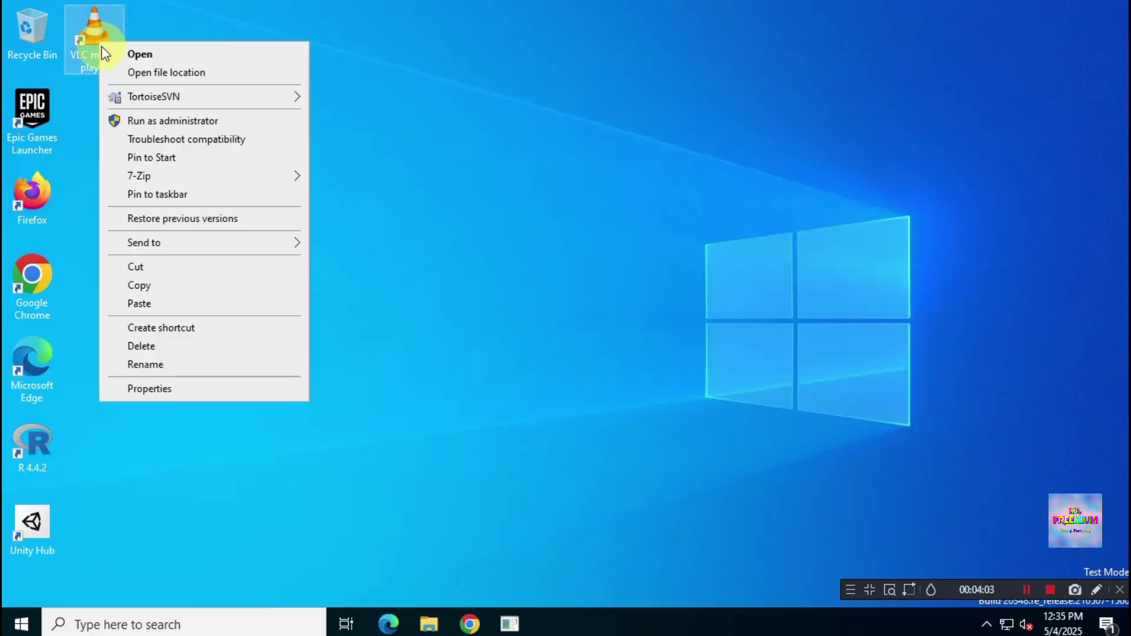
pyautogui.click(277, 74)
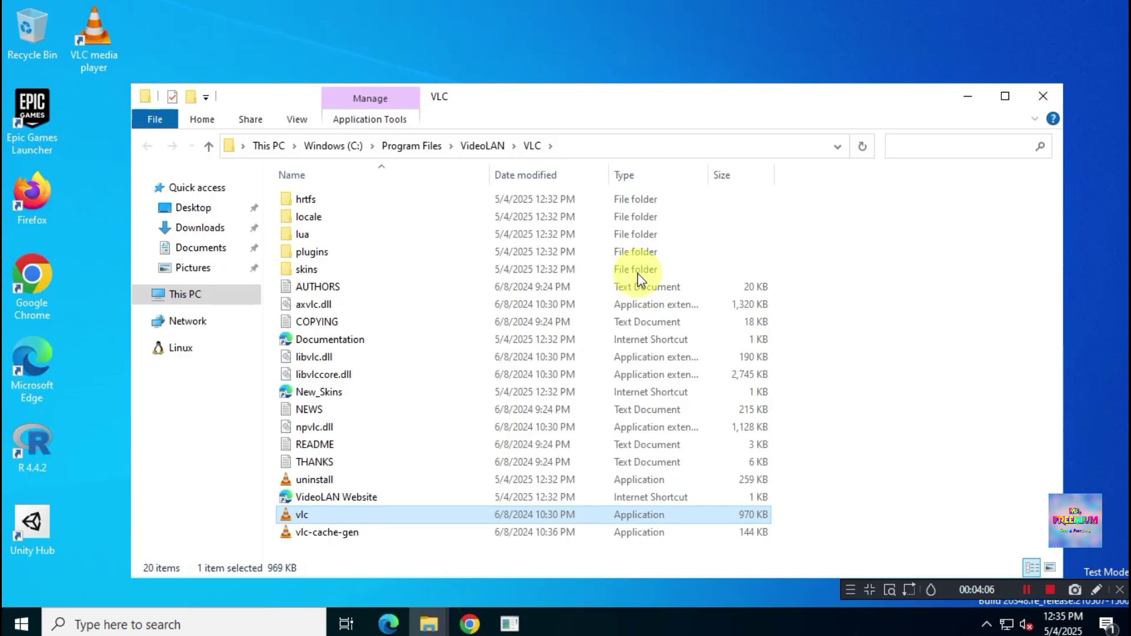
pyautogui.click(1002, 98)
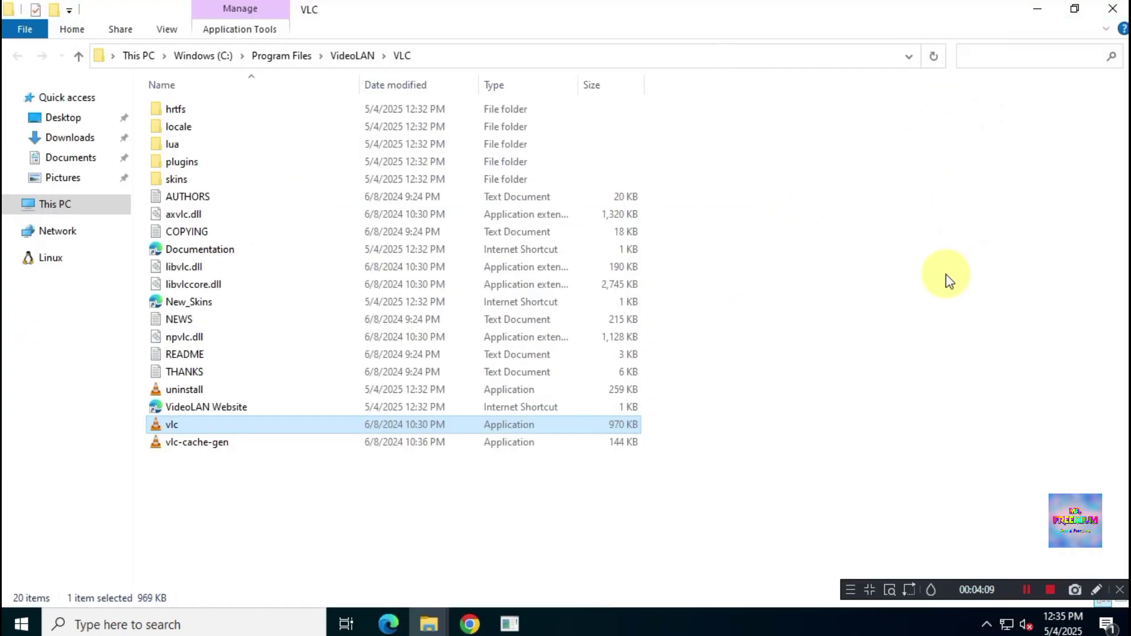
pyautogui.doubleClick(281, 166)
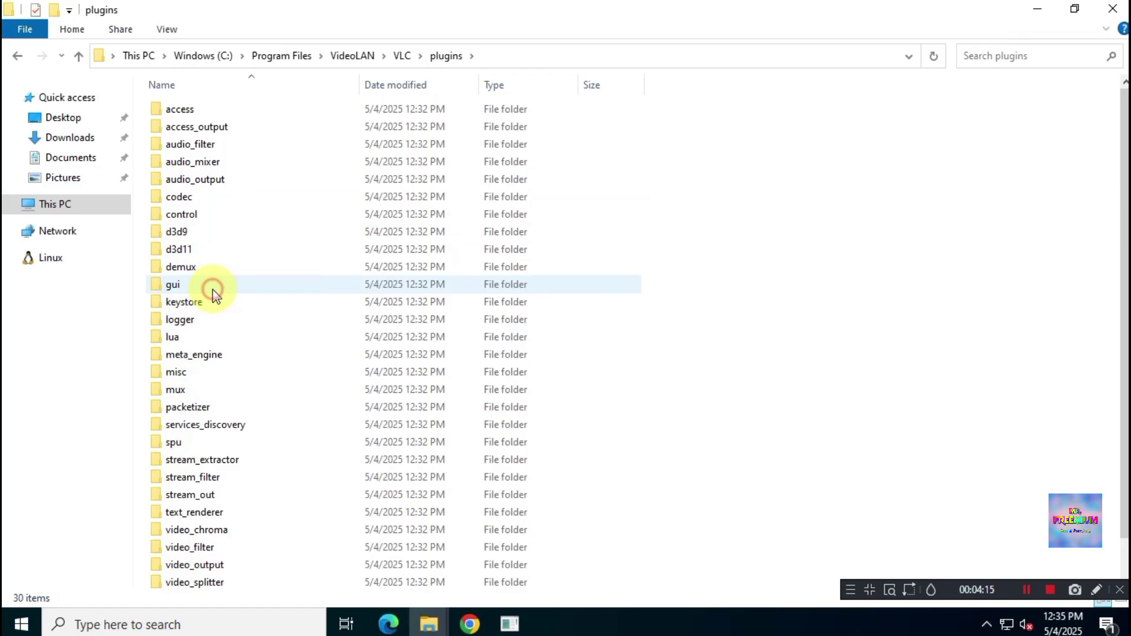
pyautogui.click(241, 294)
pyautogui.doubleClick(254, 290)
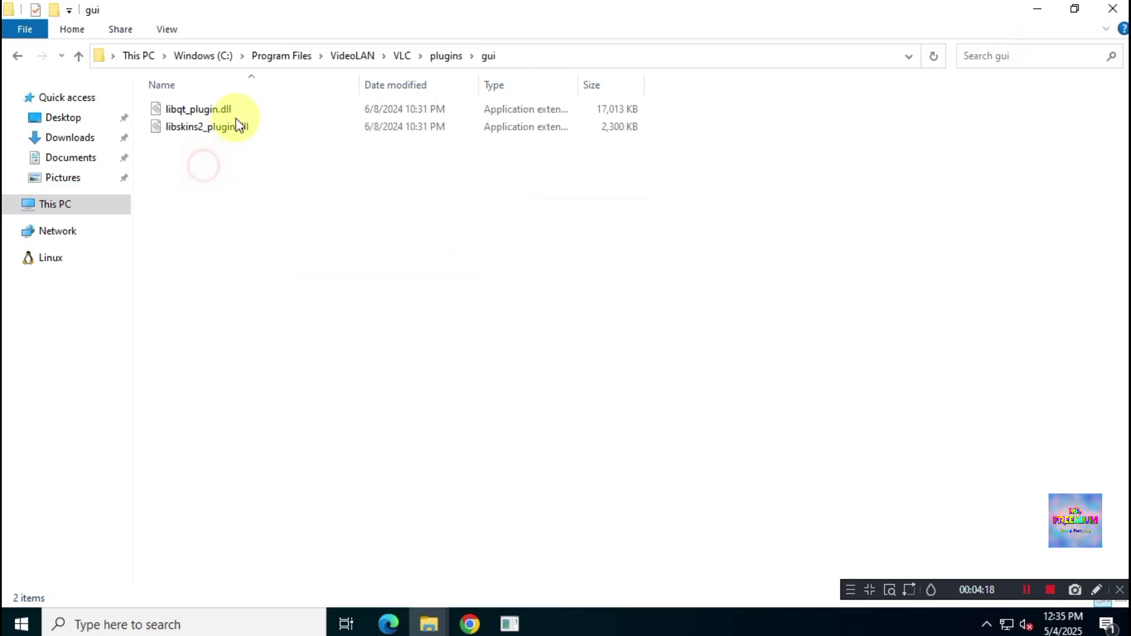
# Step: Paste the copied dark mode plugins into the gui folder, replacing the existing files, and close the window
pyautogui.moveTo(236, 118); pyautogui.dragTo(244, 110)
pyautogui.rightClick(542, 201)
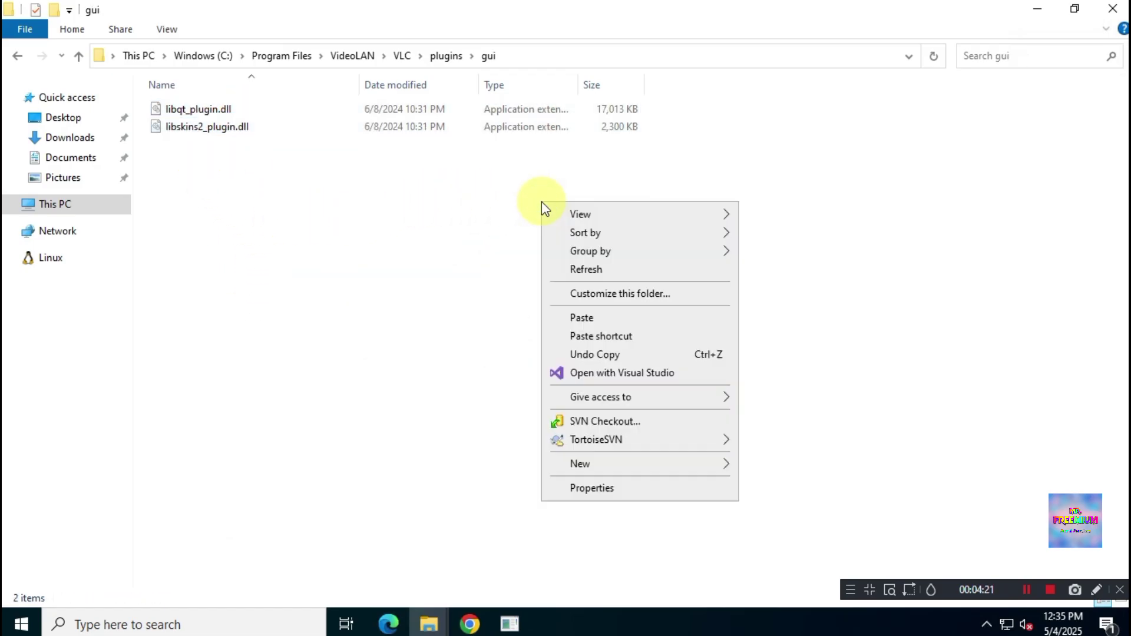
pyautogui.click(706, 322)
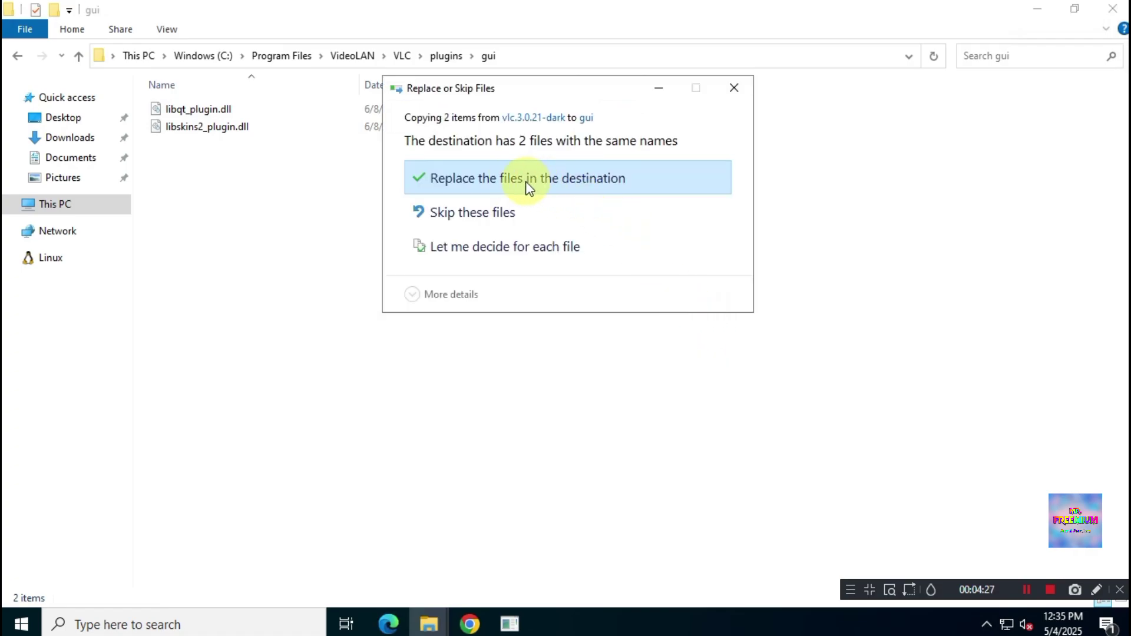
pyautogui.click(679, 182)
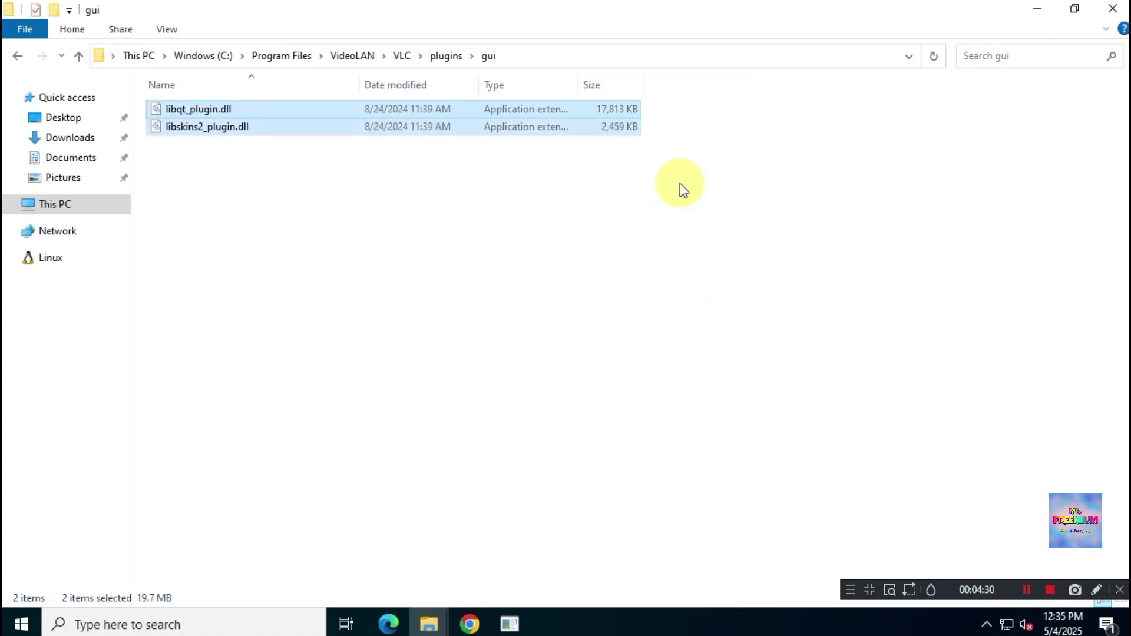
pyautogui.moveTo(355, 196); pyautogui.dragTo(463, 124)
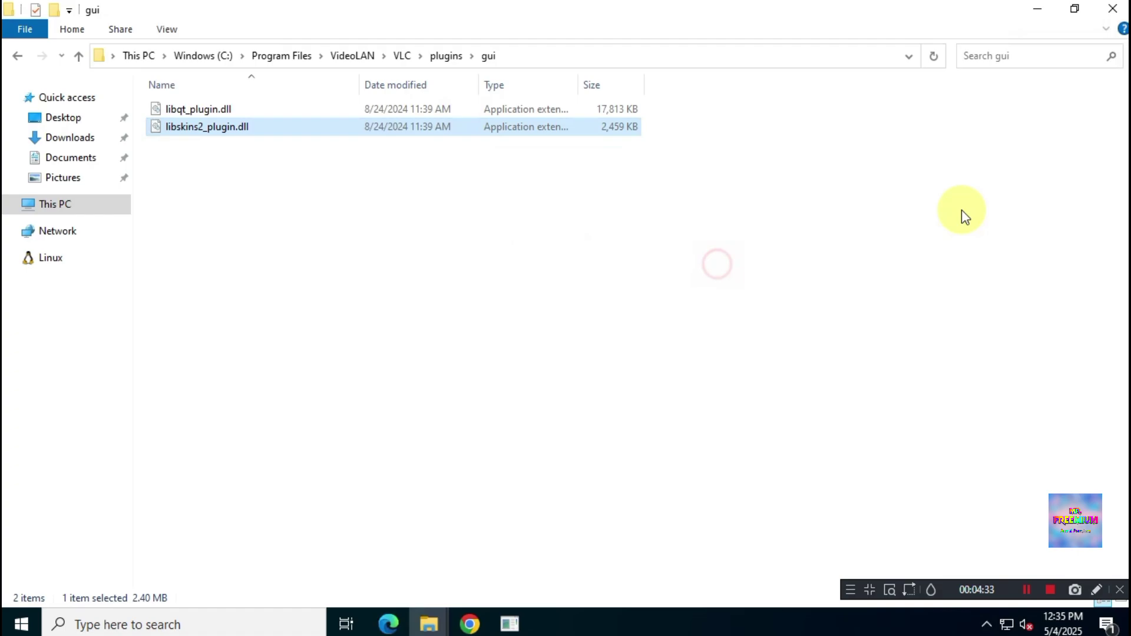
pyautogui.click(1043, 170)
pyautogui.click(1112, 8)
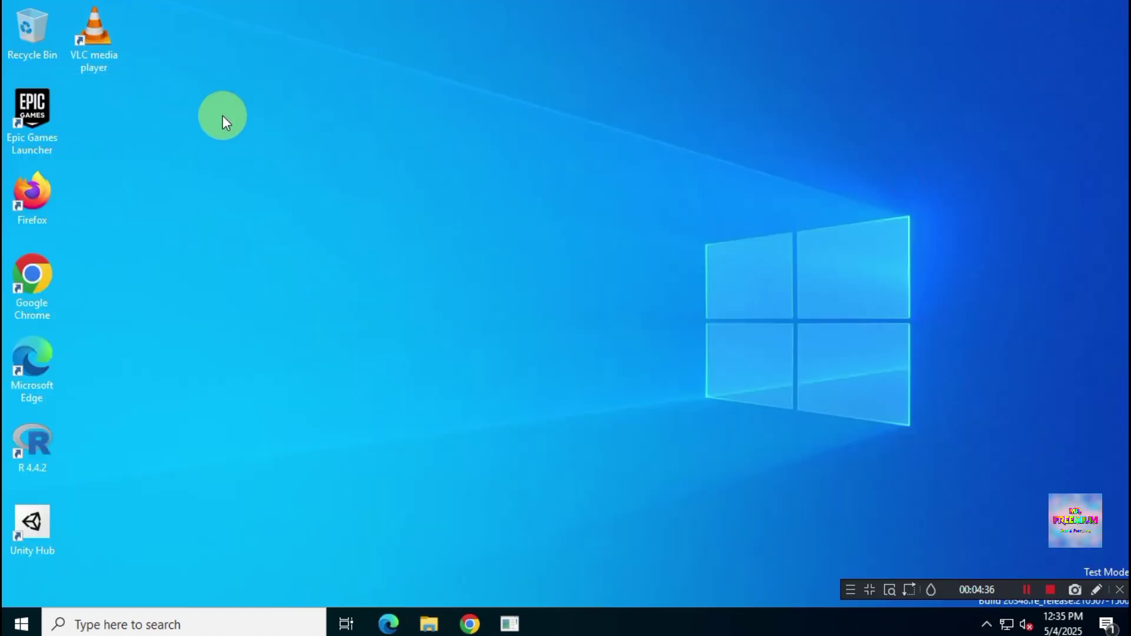
# Step: Launch VLC, set Look and feel to "Use dark mode" in the Interface preferences and save
pyautogui.doubleClick(98, 43)
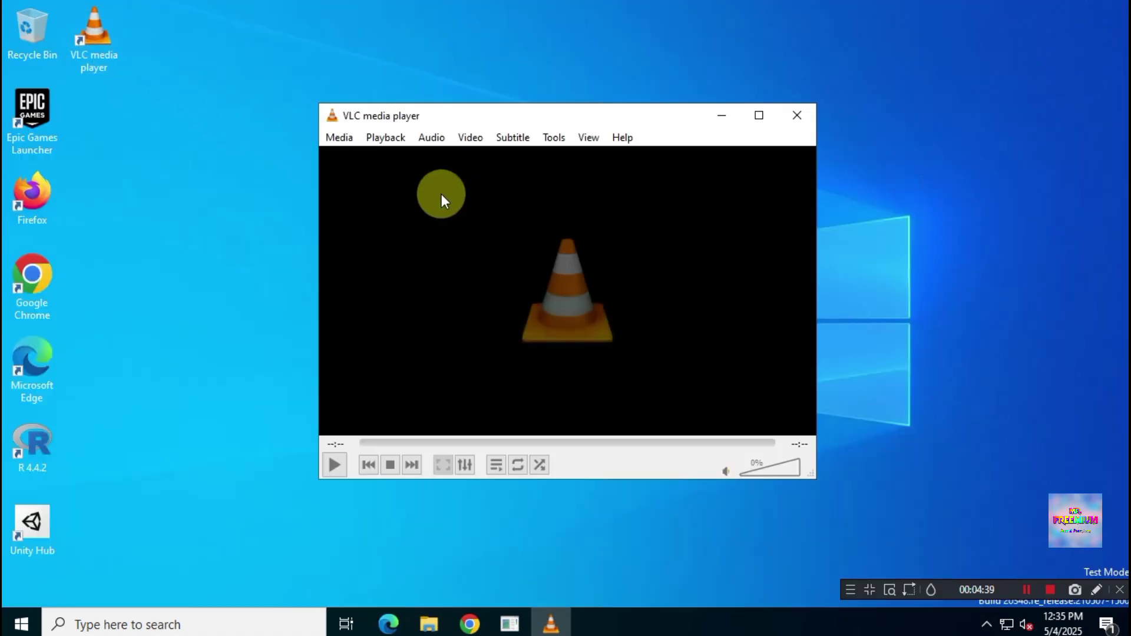
pyautogui.click(551, 137)
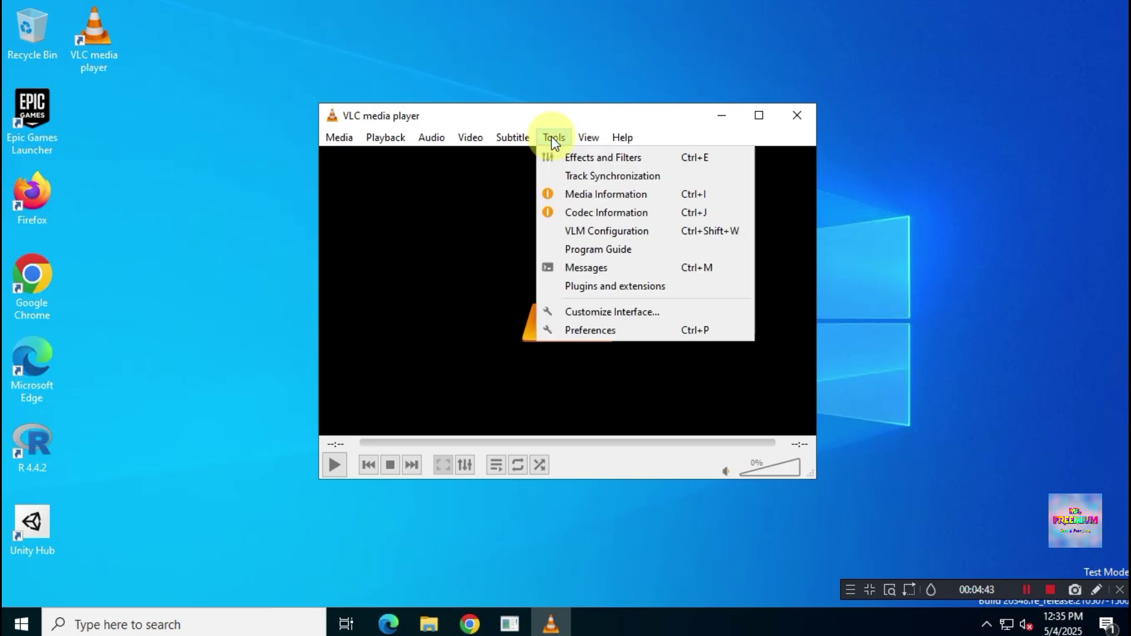
pyautogui.click(669, 330)
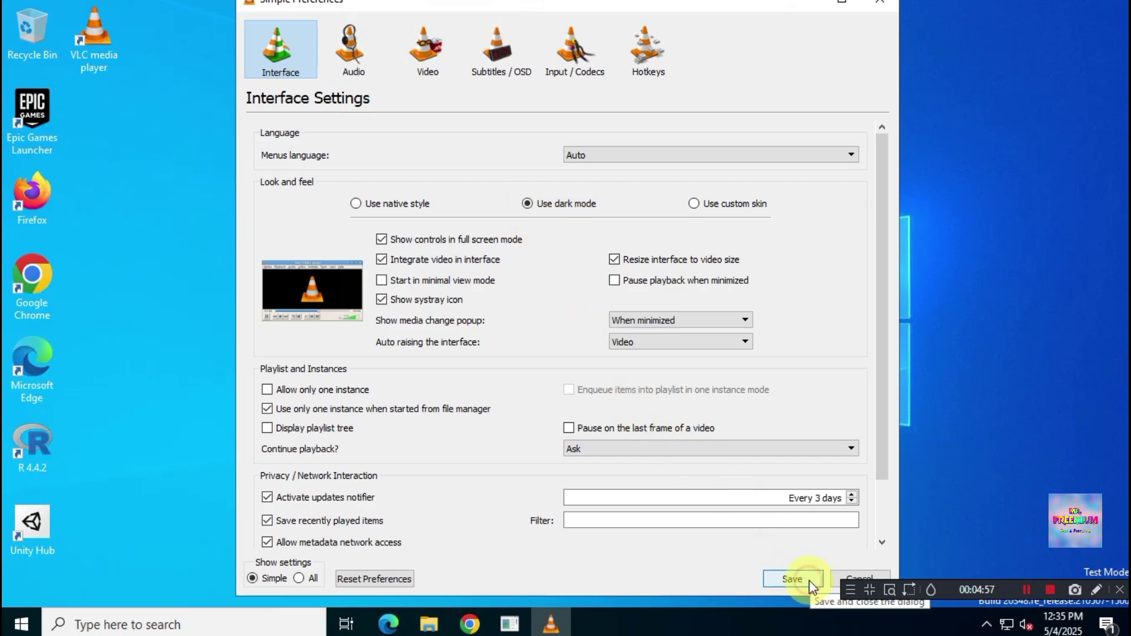
pyautogui.click(792, 579)
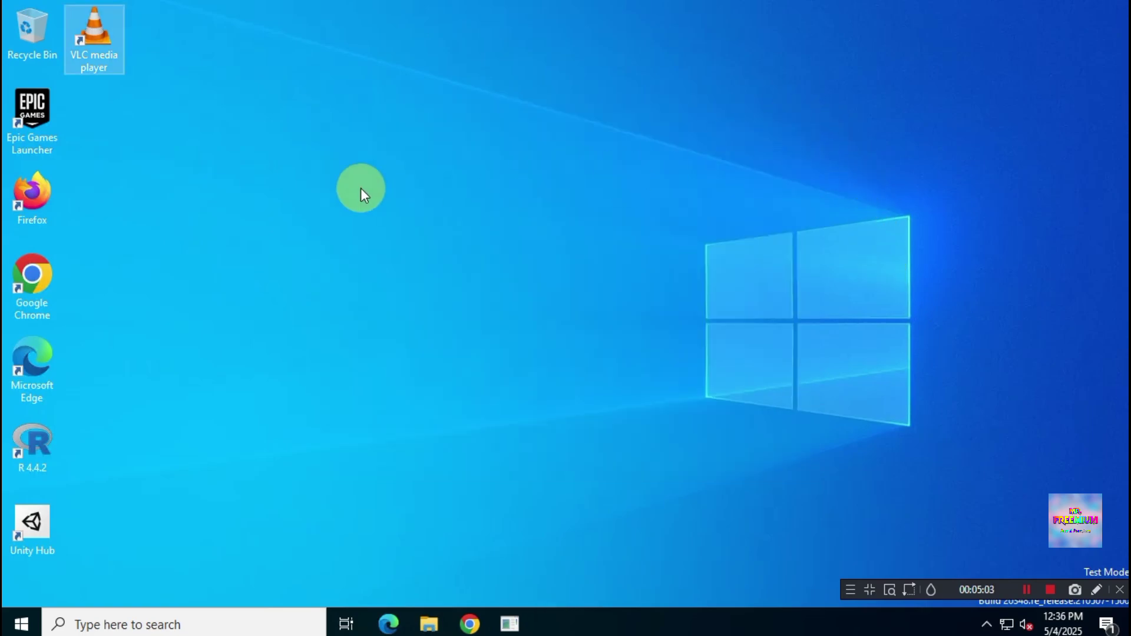
# Step: Relaunch VLC, maximize its window and open the About information
pyautogui.doubleClick(89, 50)
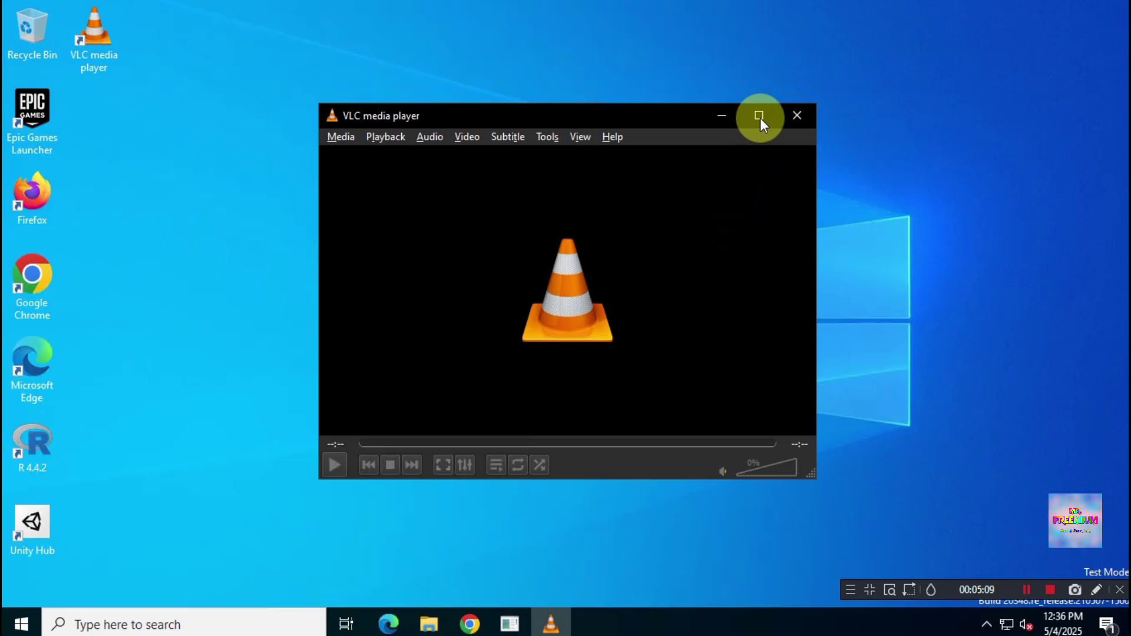
pyautogui.click(759, 116)
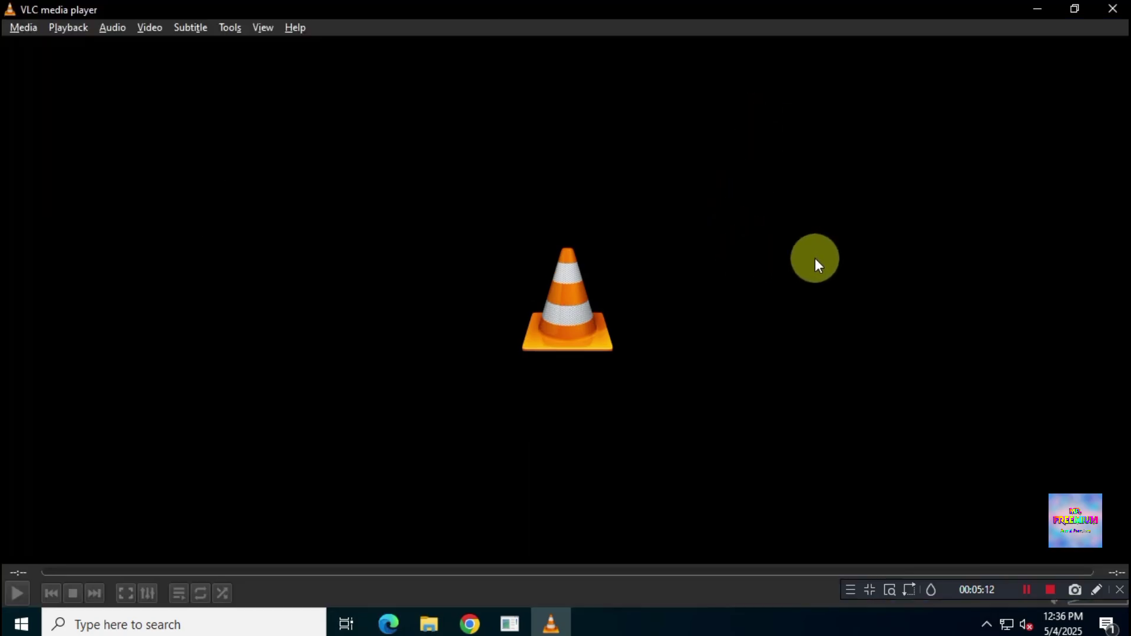
pyautogui.click(295, 27)
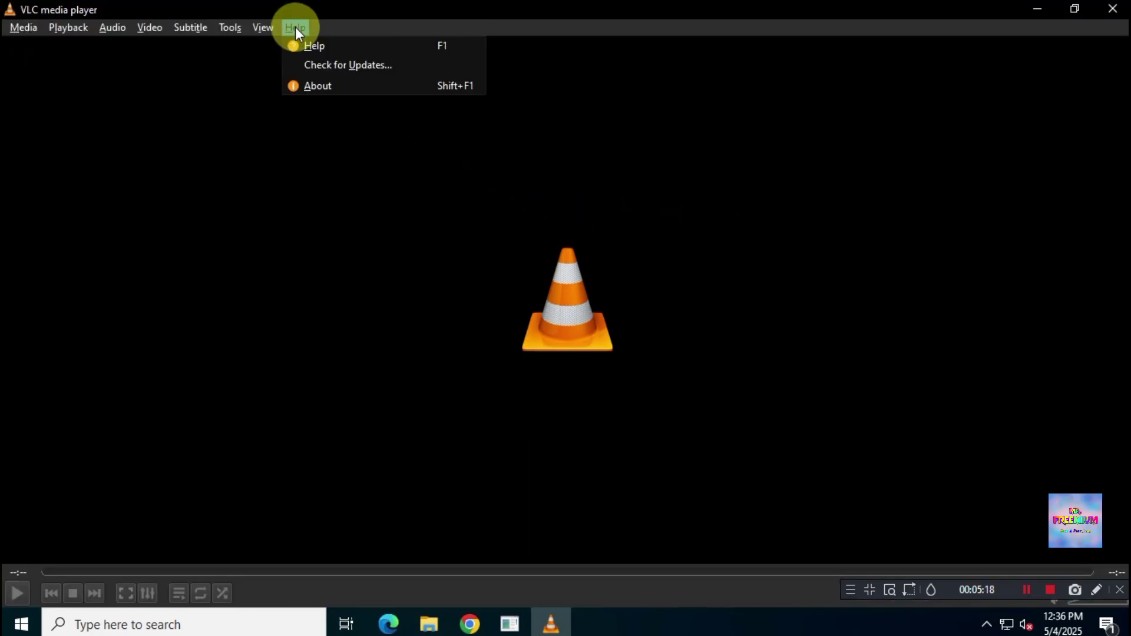
pyautogui.click(387, 86)
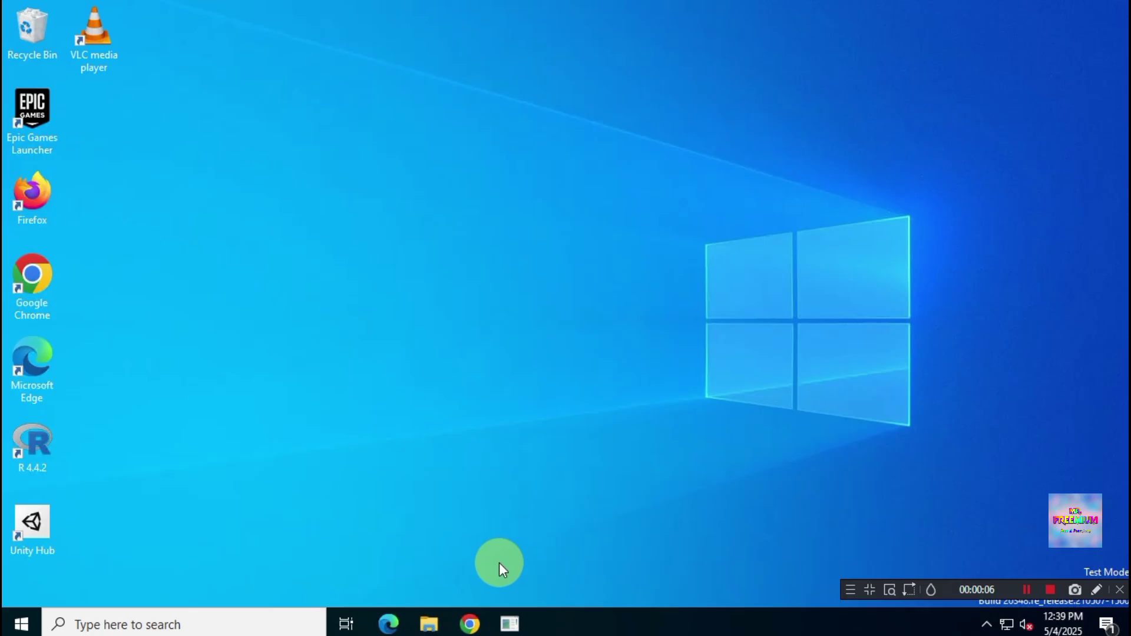
# Step: Search Google for "vlc nightly" in Chrome and open VideoLAN's nightly builds page at its download list
pyautogui.click(469, 622)
pyautogui.click(480, 305)
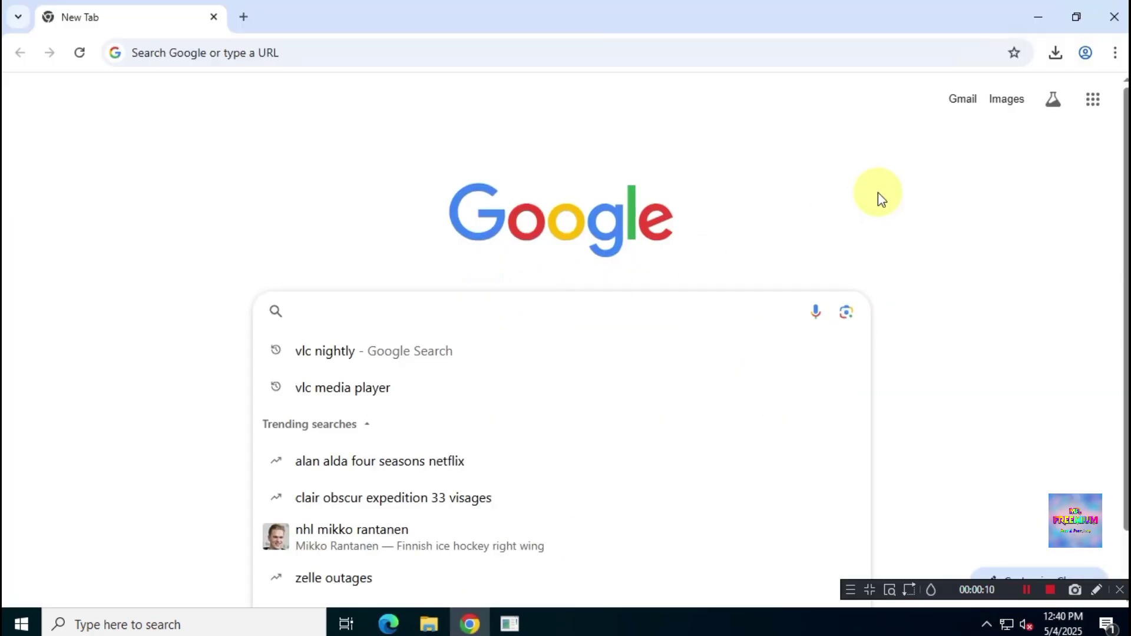
pyautogui.write('vlc nigh')
pyautogui.press('Return')
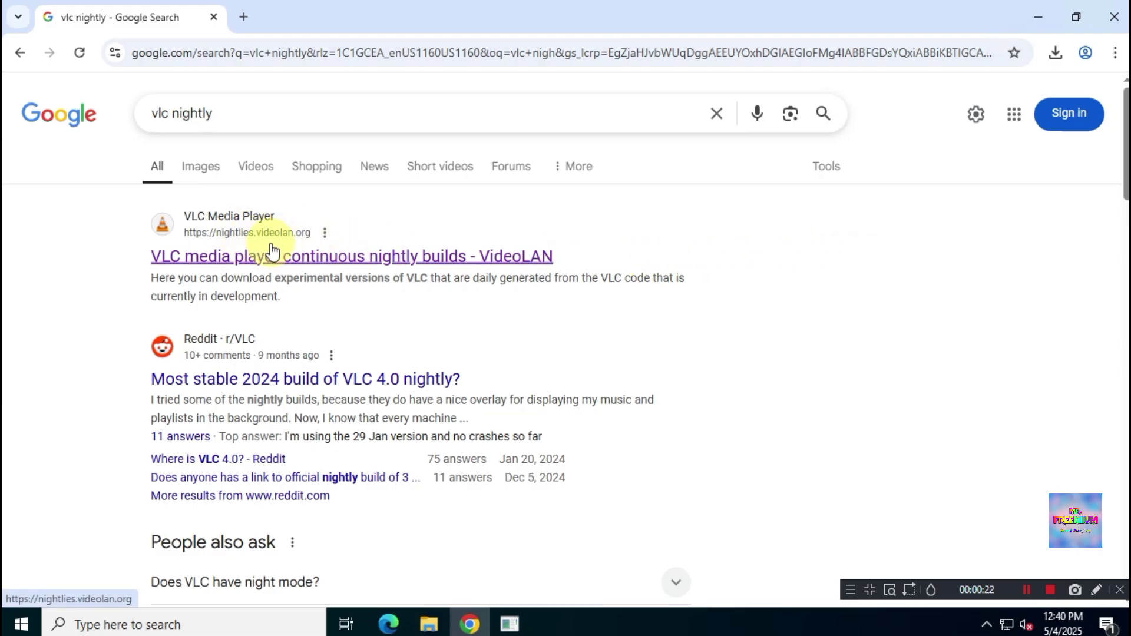
pyautogui.click(510, 263)
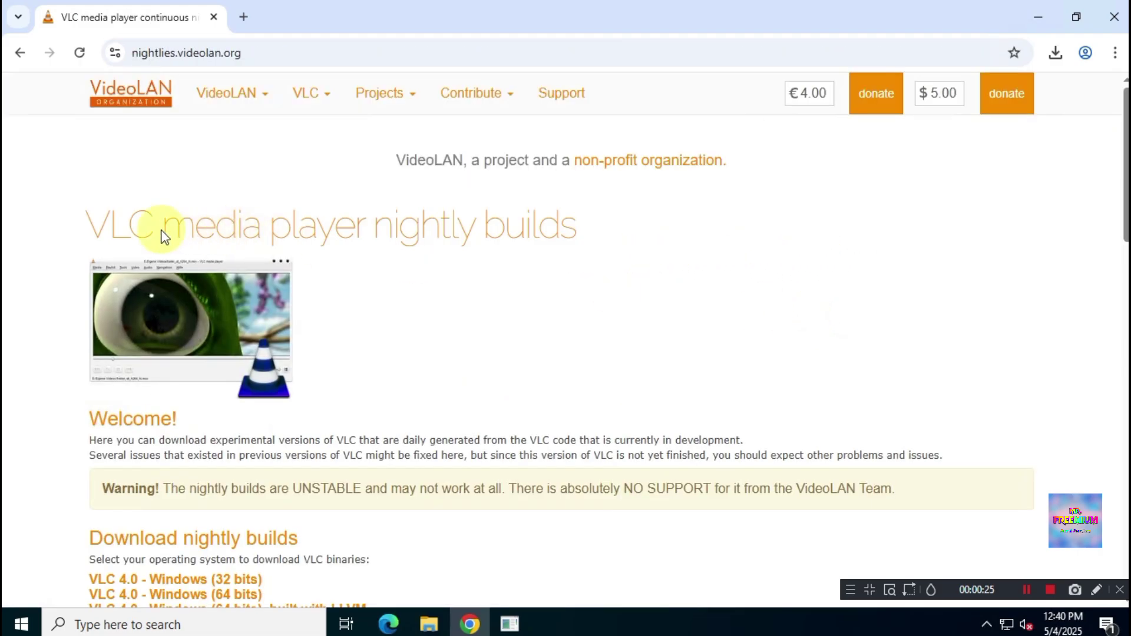
pyautogui.moveTo(480, 235); pyautogui.dragTo(576, 270)
pyautogui.scroll(-5, 573, 295)
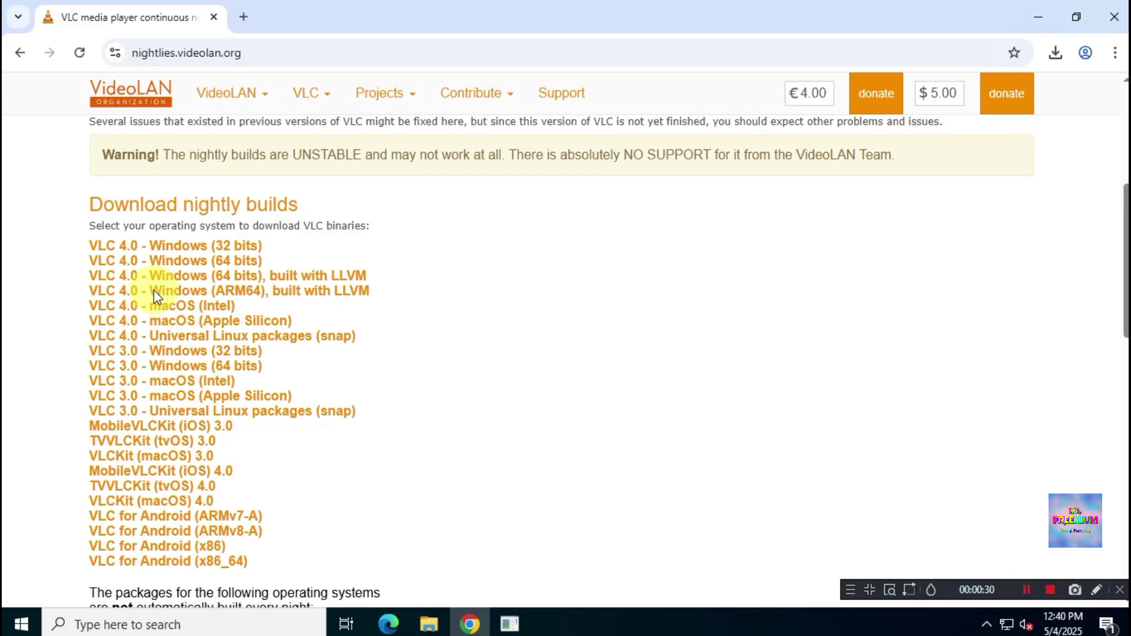
# Step: Download the VLC 4.0 Windows (64 bits) nightly installer vlc-4.0.0-dev-win64-e1fe8e6d.exe and show it in its download folder
pyautogui.moveTo(91, 203); pyautogui.dragTo(217, 212)
pyautogui.click(581, 305)
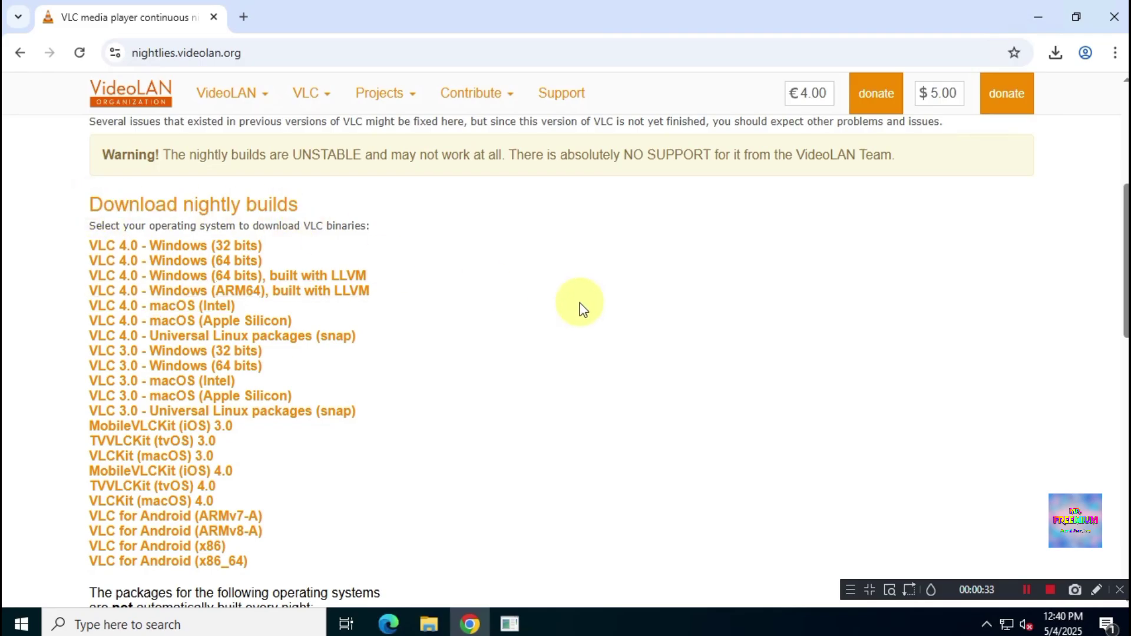
pyautogui.click(233, 268)
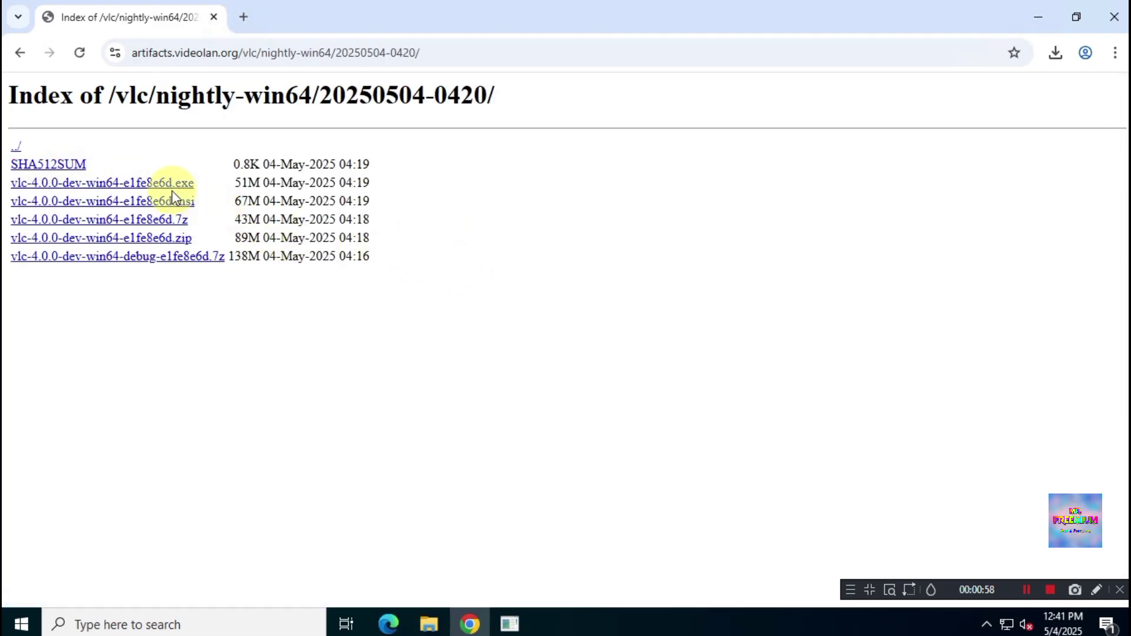
pyautogui.click(174, 186)
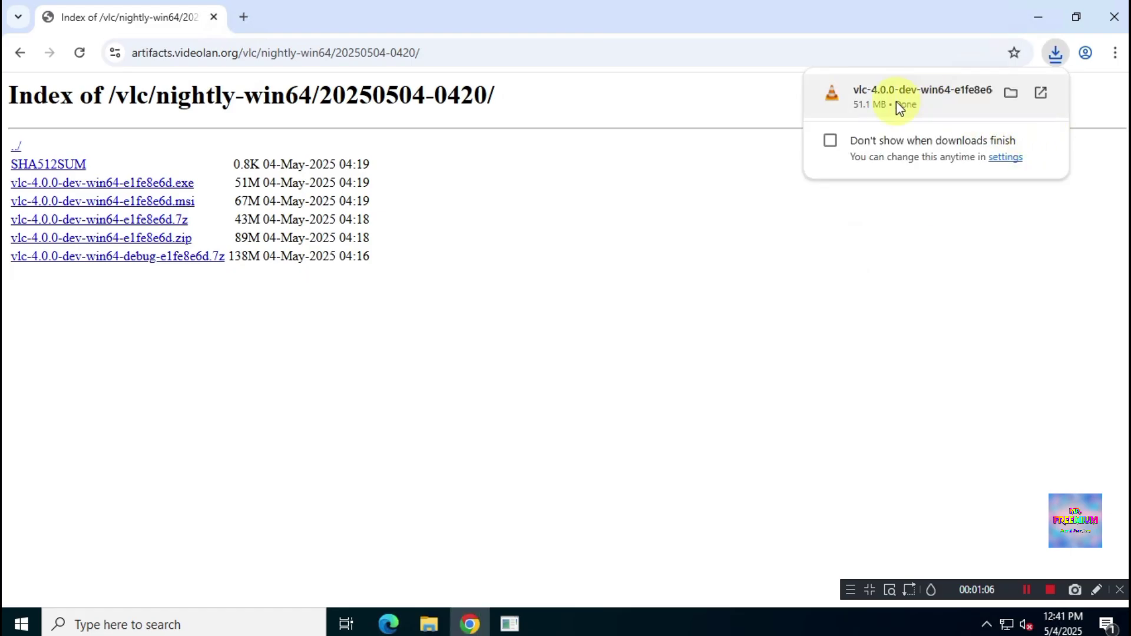
pyautogui.click(1014, 94)
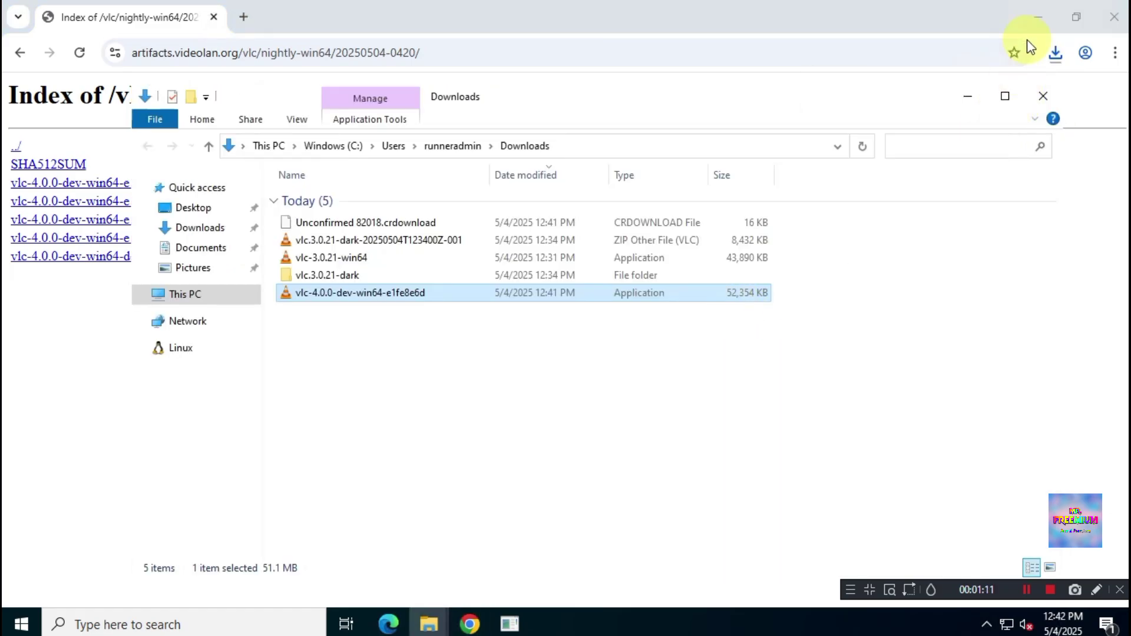
# Step: Run the vlc-4.0.0-dev-win64-e1fe8e6d installer, upgrade VLC using previous settings, and finish setup with VLC set to run
pyautogui.click(840, 353)
pyautogui.click(432, 292)
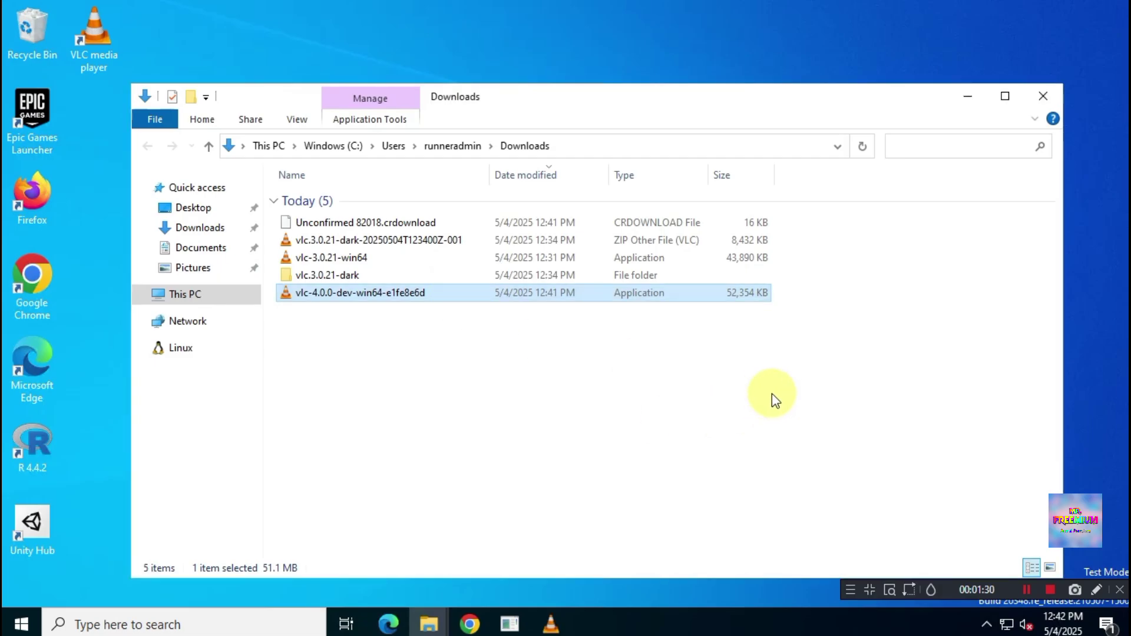
pyautogui.click(965, 95)
pyautogui.click(685, 448)
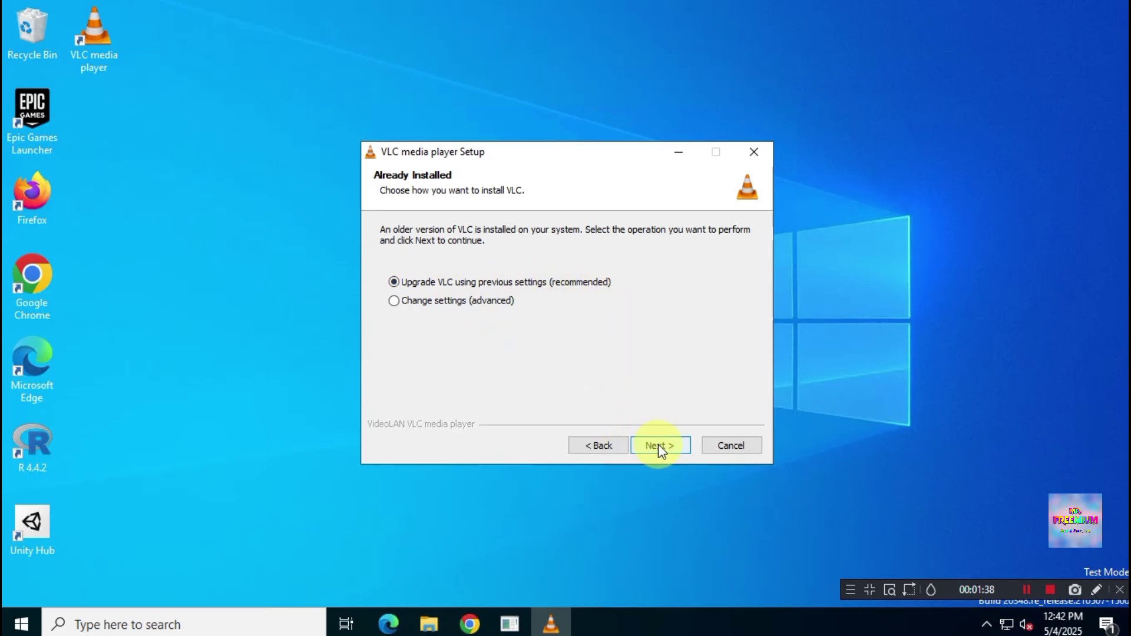
pyautogui.click(659, 446)
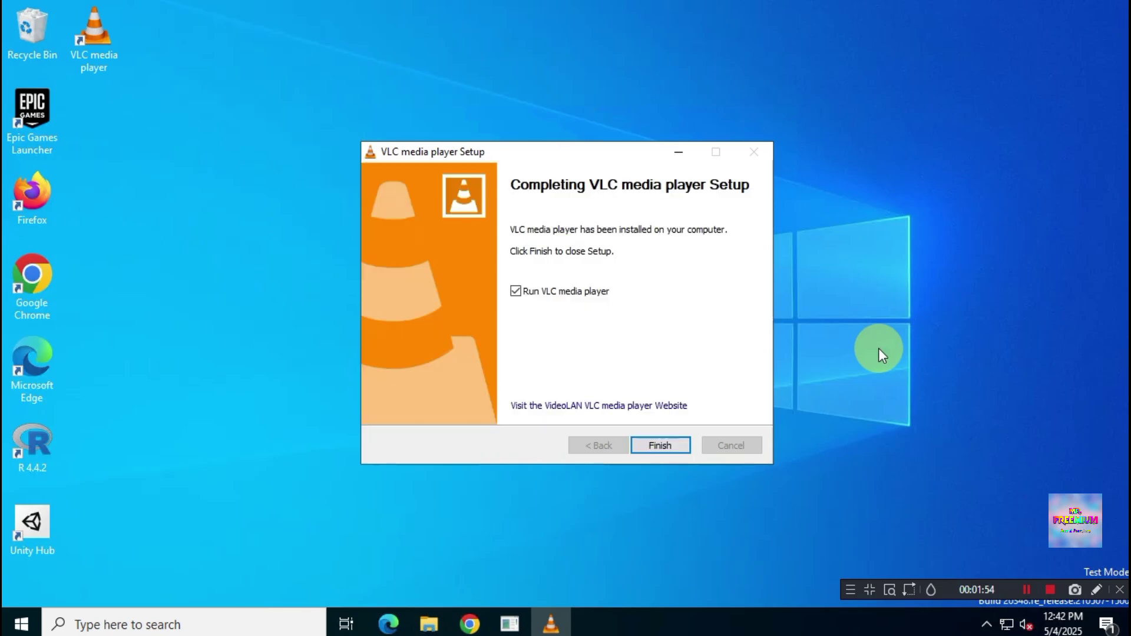
pyautogui.click(660, 445)
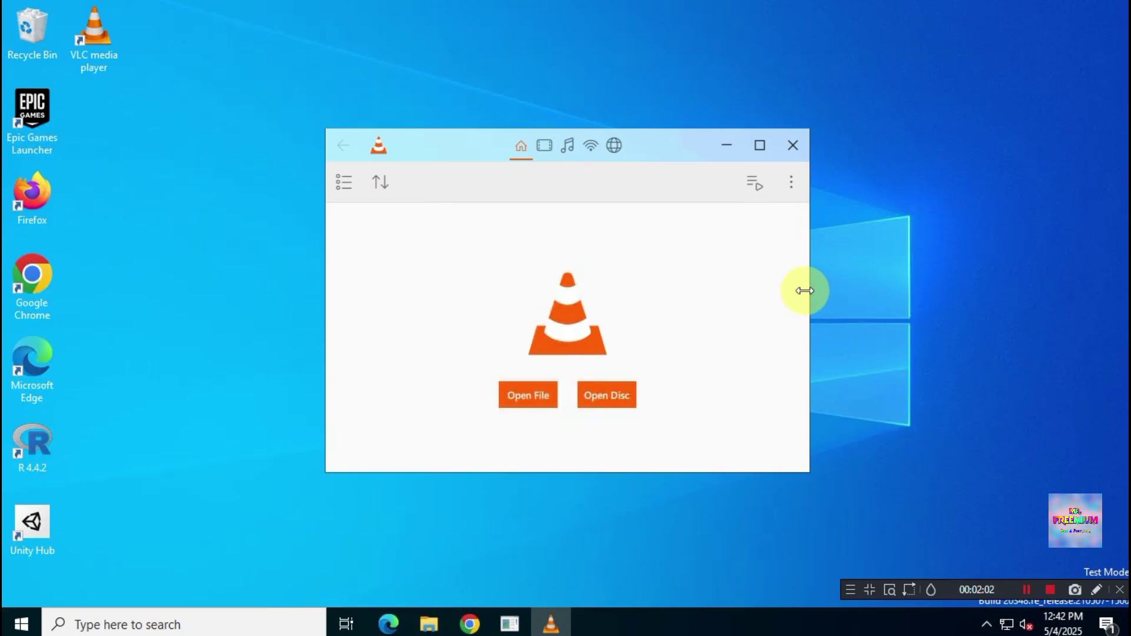
# Step: Maximize the VLC window, view the About information for the installed version and close it
pyautogui.click(762, 149)
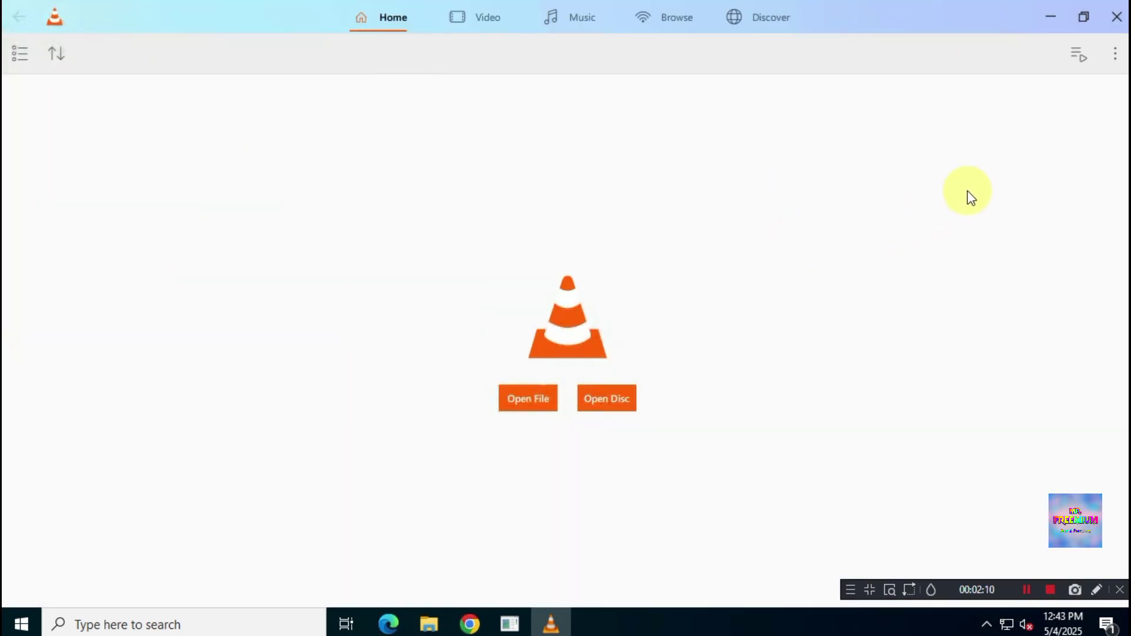
pyautogui.click(1115, 54)
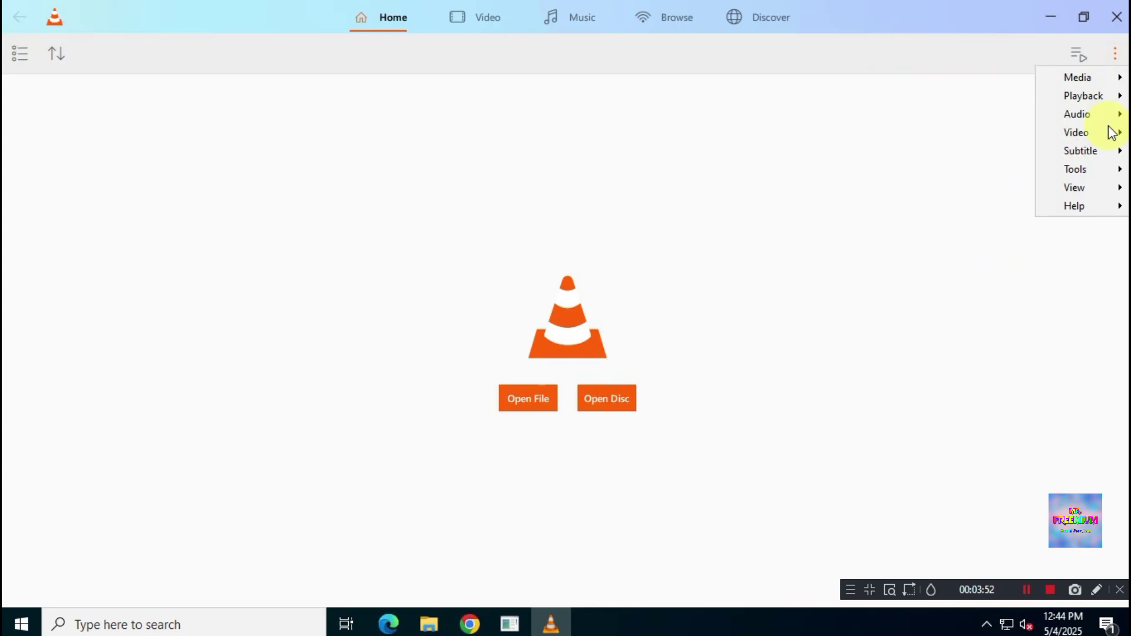
pyautogui.moveTo(1090, 206)
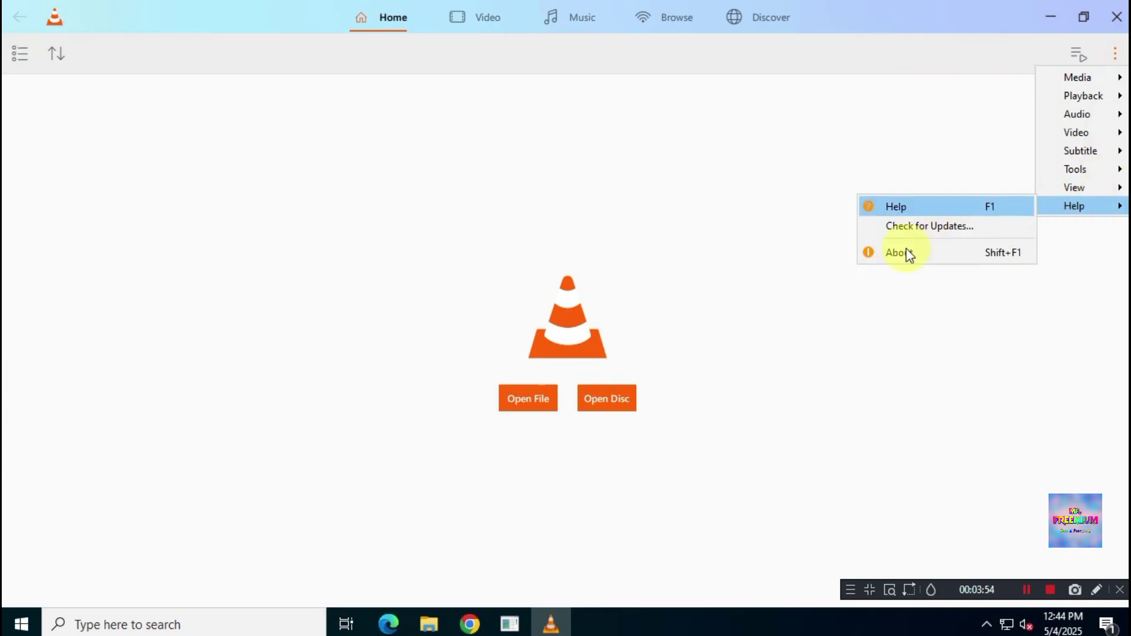
pyautogui.click(906, 252)
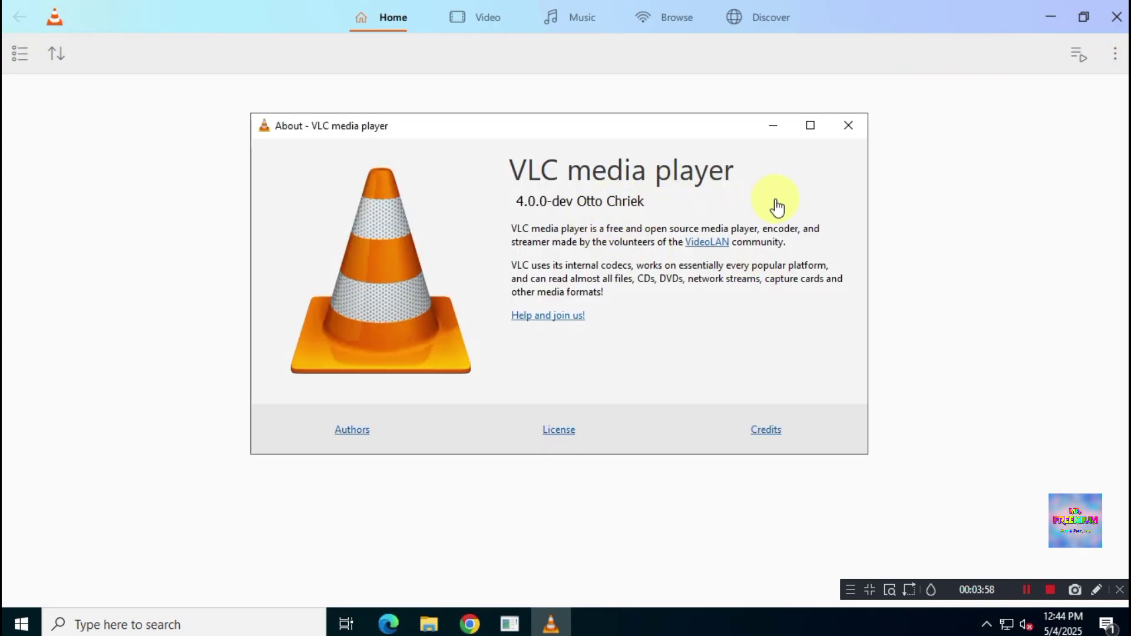
pyautogui.click(848, 126)
# Step: Set the Color scheme to Night in VLC's Interface preferences and save
pyautogui.click(1115, 54)
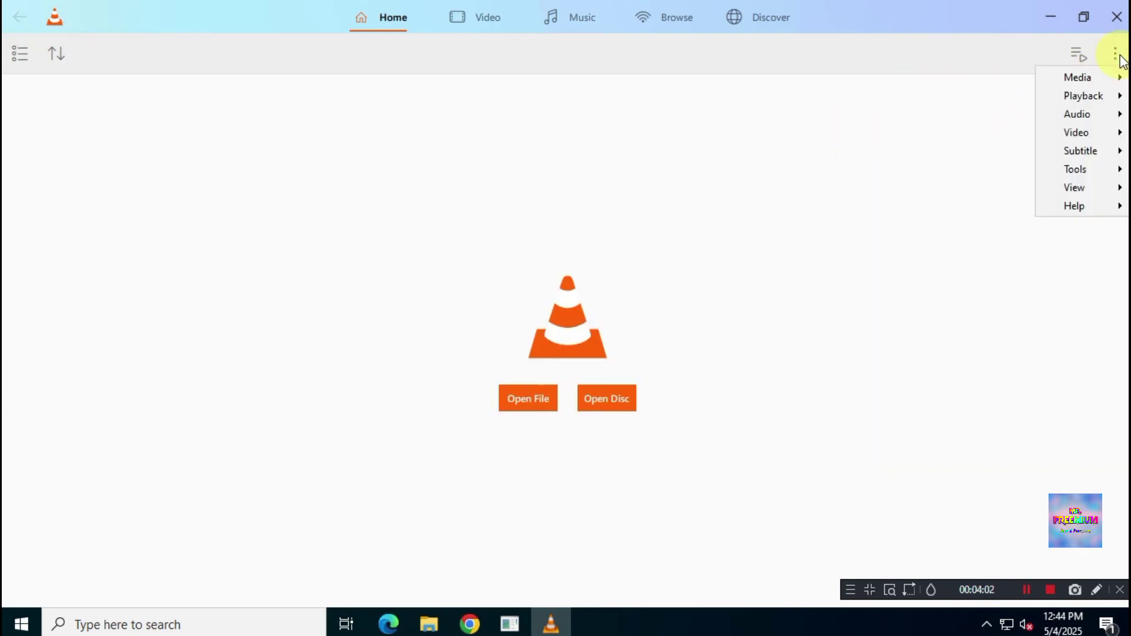
pyautogui.moveTo(1080, 170)
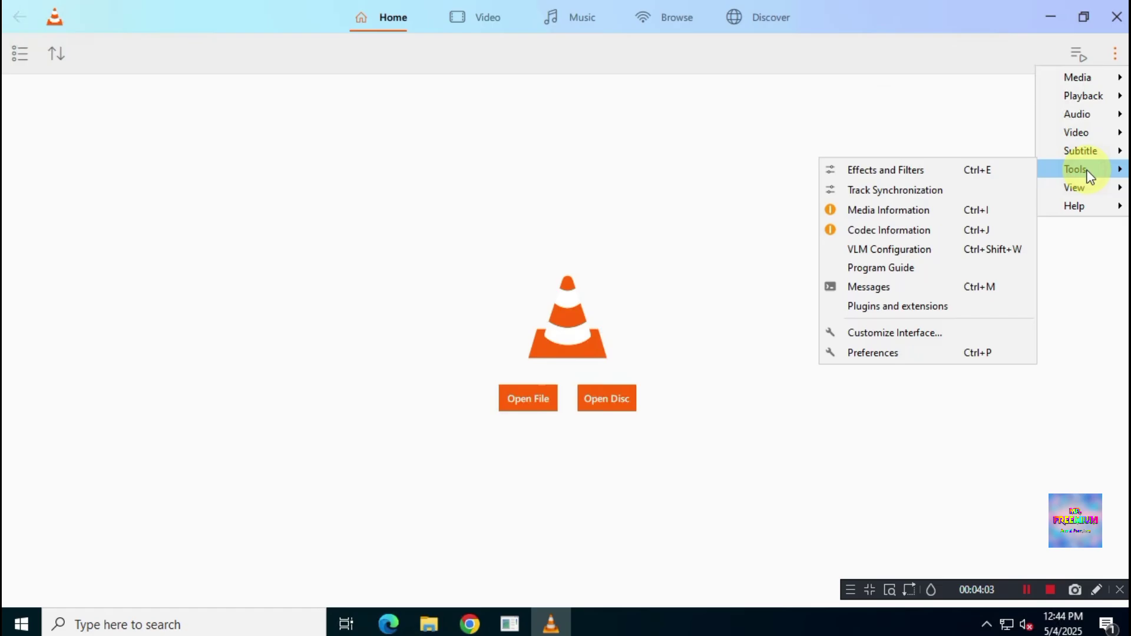
pyautogui.click(919, 354)
pyautogui.scroll(-3, 683, 385)
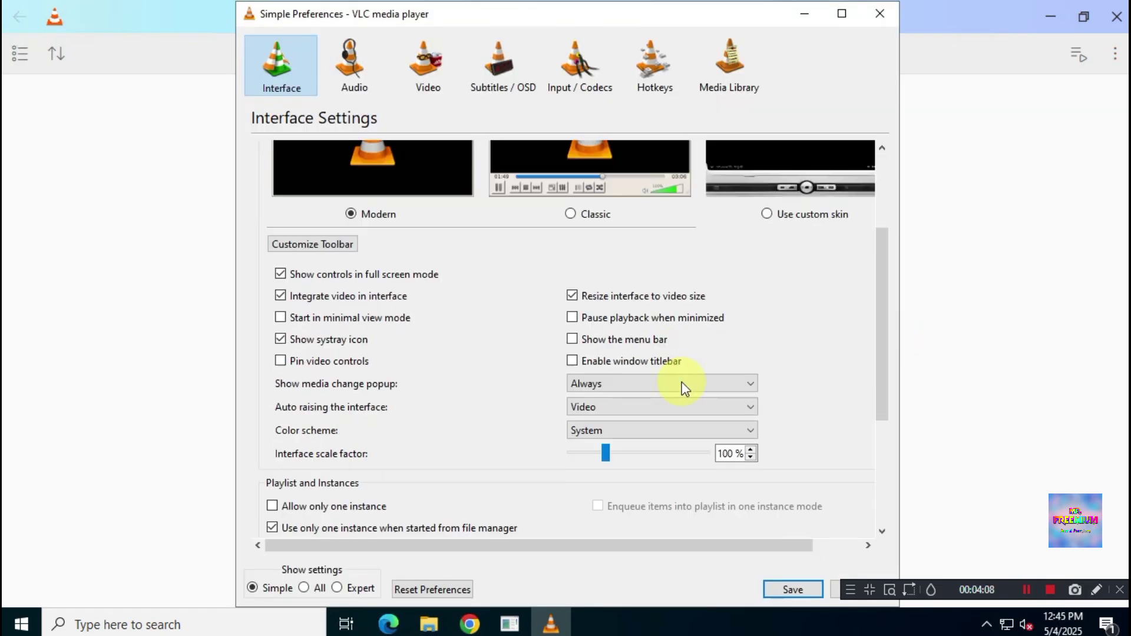
pyautogui.click(595, 430)
pyautogui.click(577, 481)
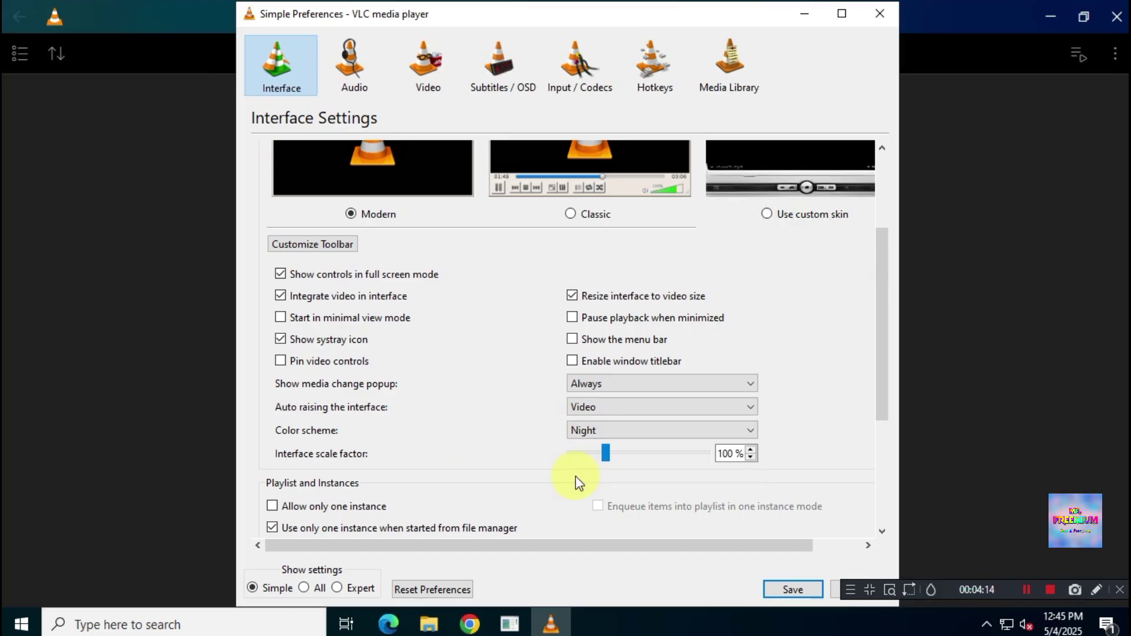
pyautogui.scroll(-2, 483, 412)
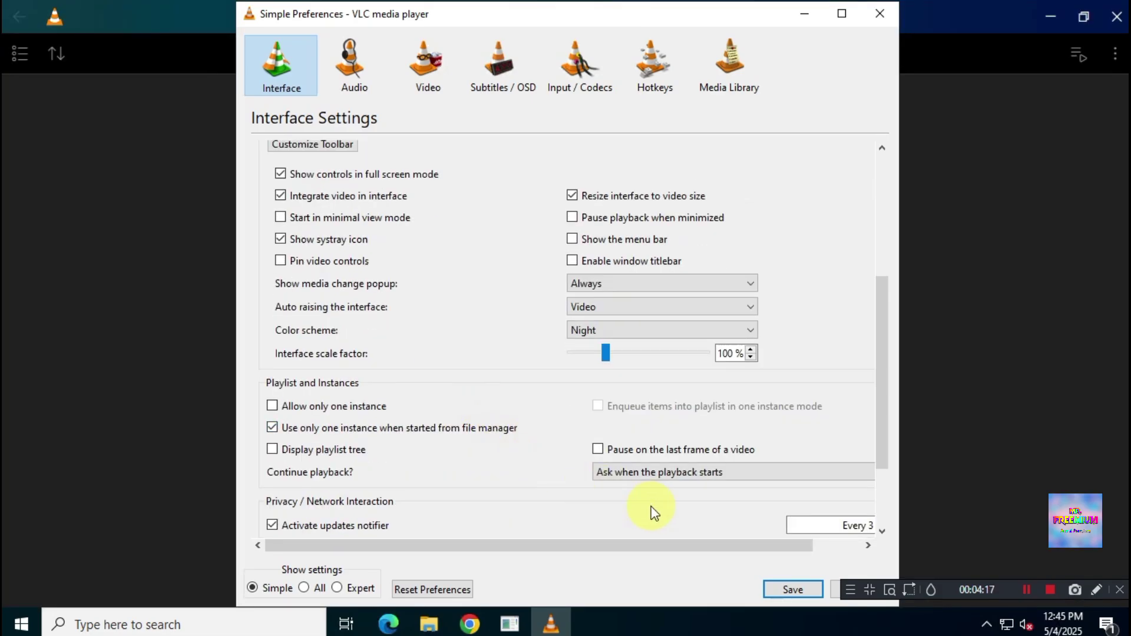
pyautogui.click(793, 589)
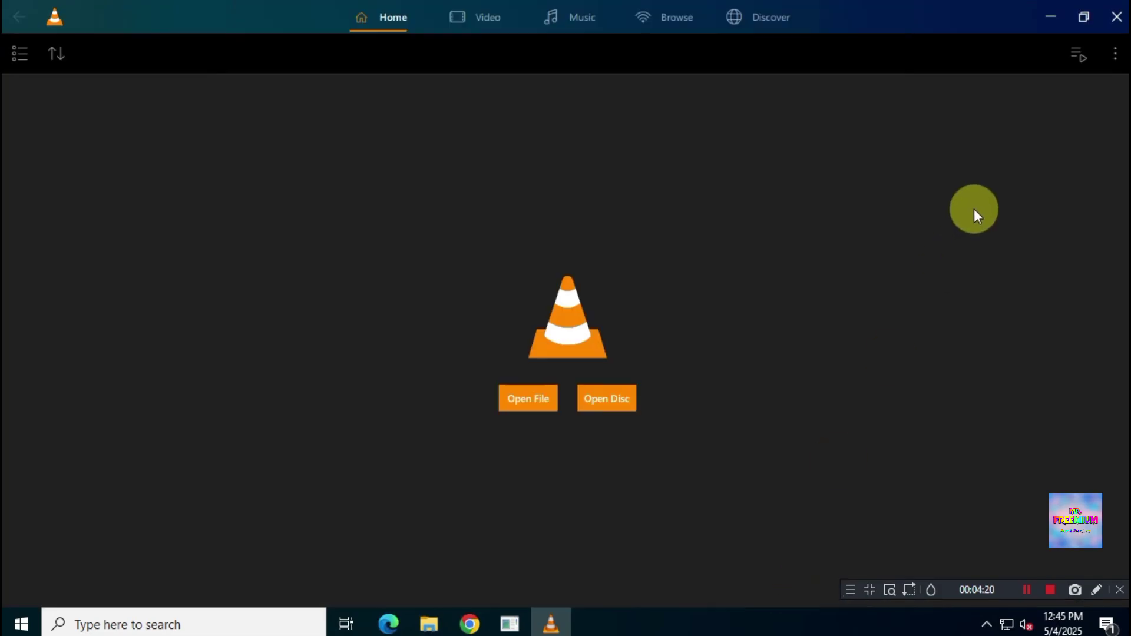